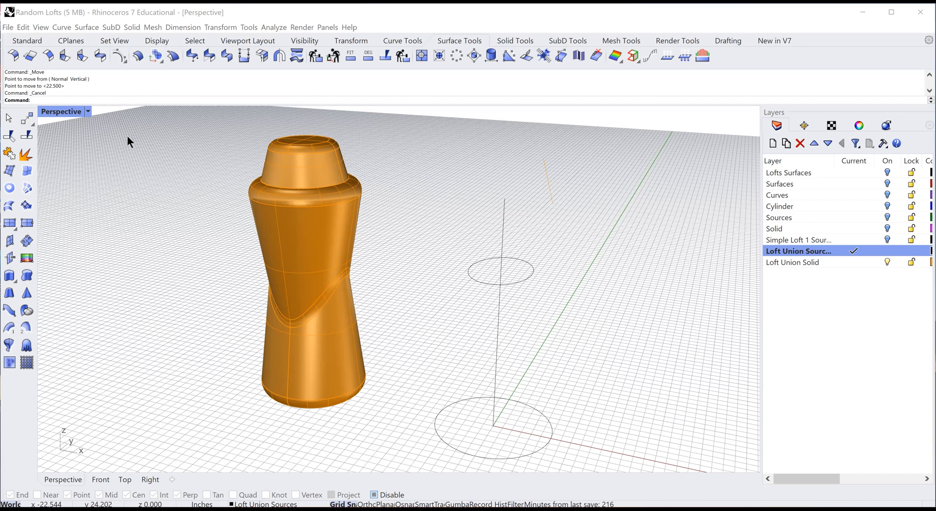
Examine the upper ellipse's shape against the base circle in the Top view
left_click(10, 121)
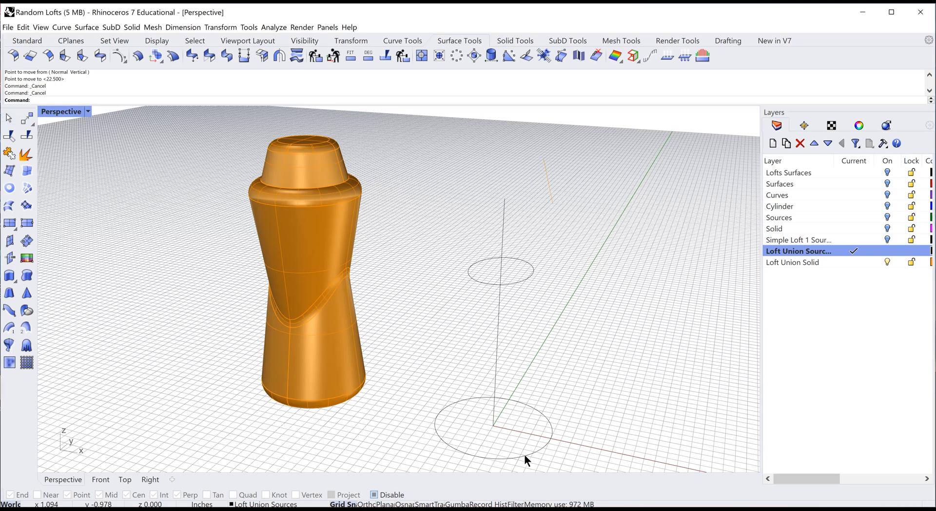
left_click(523, 284)
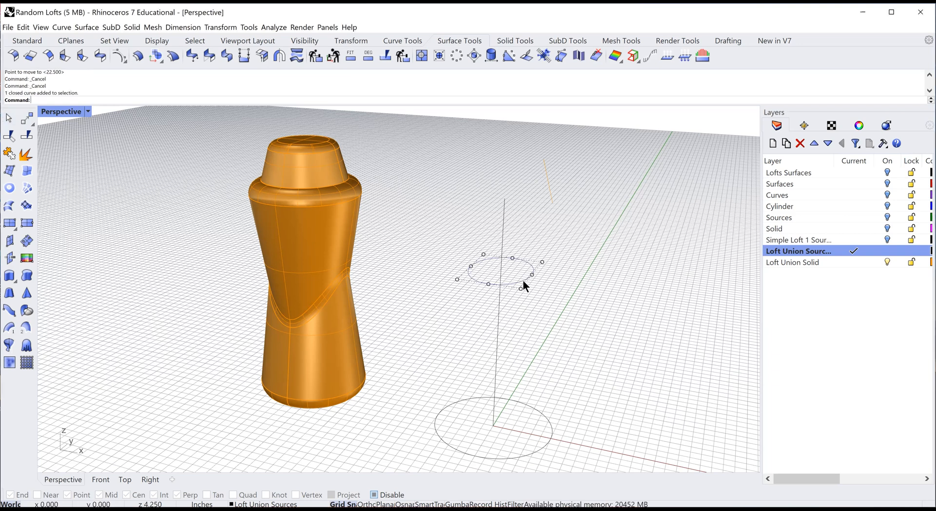
left_click(125, 480)
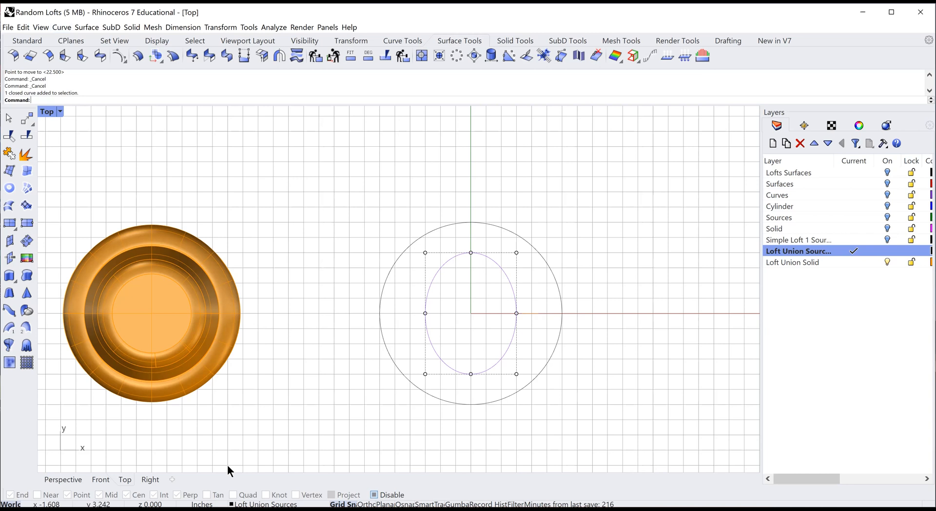
left_click(65, 477)
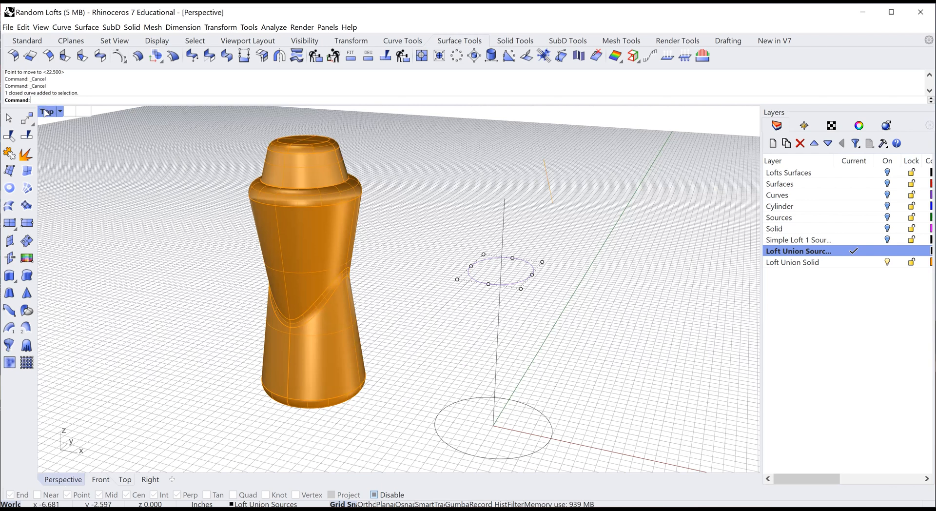
Loft a surface between the base circle and the upper ellipse using Normal style and no simplification
key("Escape")
type("Loft")
key("Return")
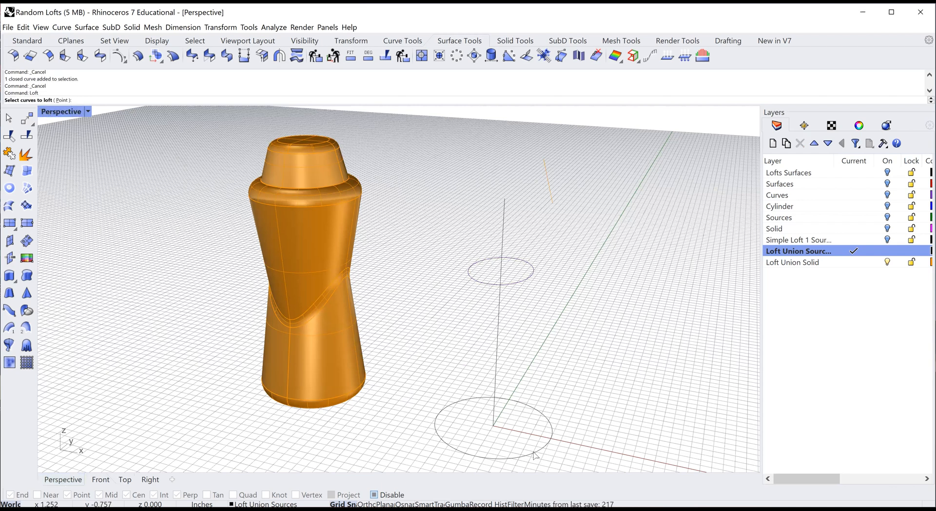
left_click(535, 455)
left_click(525, 284)
key("Return")
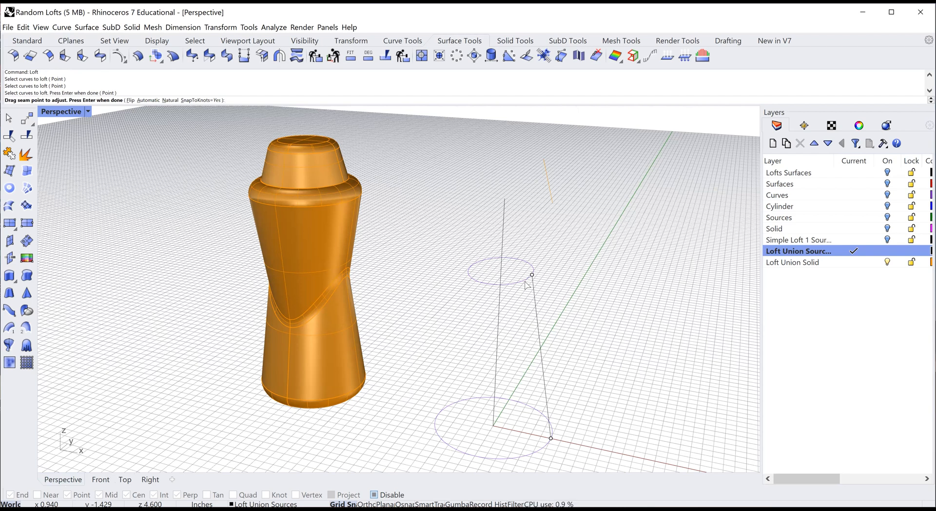
key("Return")
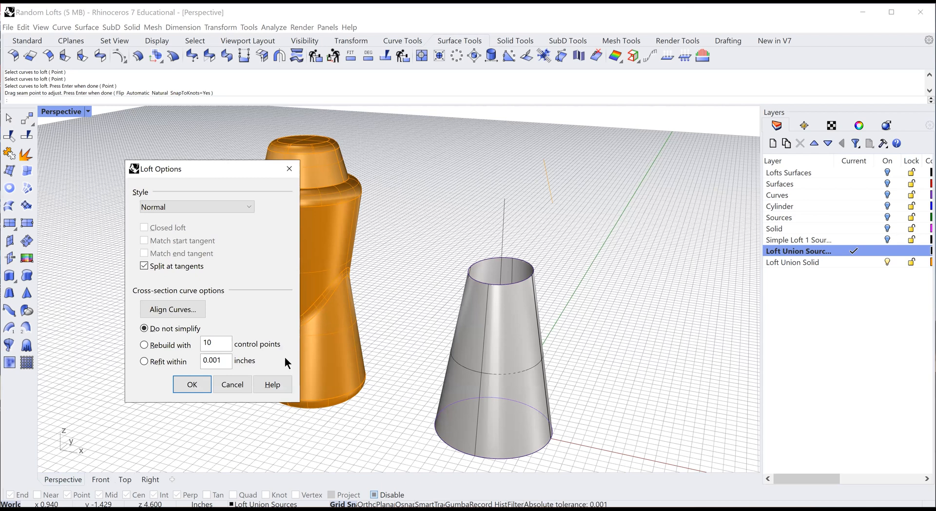
left_click(190, 385)
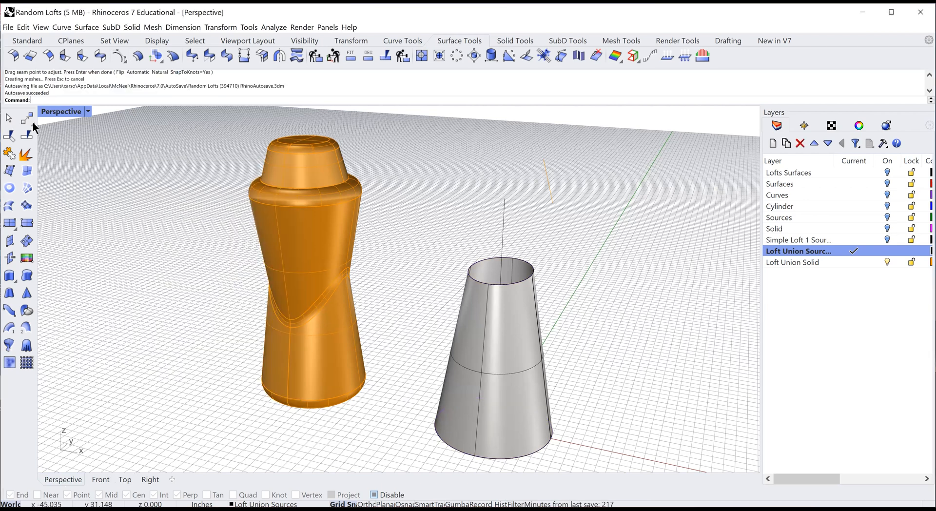
In the Front view, rotate a copy of the lofted surface 180 degrees about the centre of its upper edge
left_click(8, 119)
left_click(508, 385)
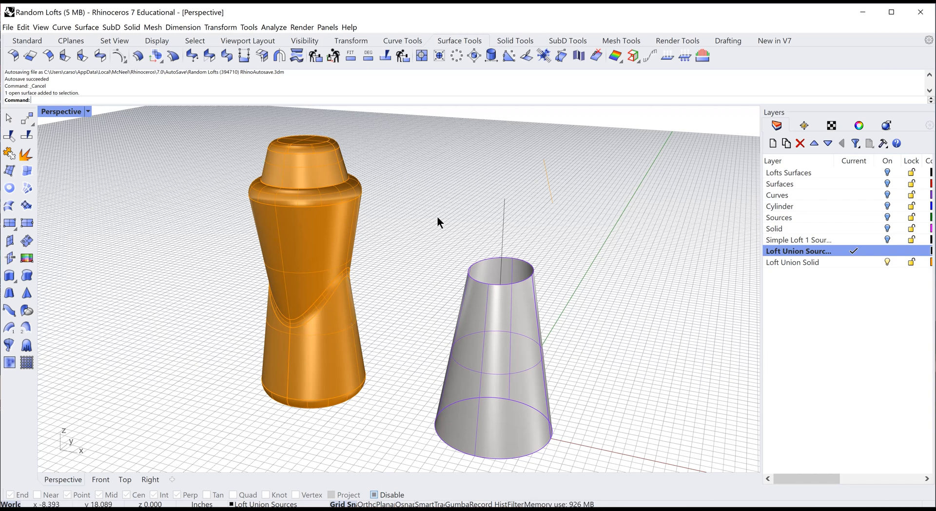
left_click(9, 120)
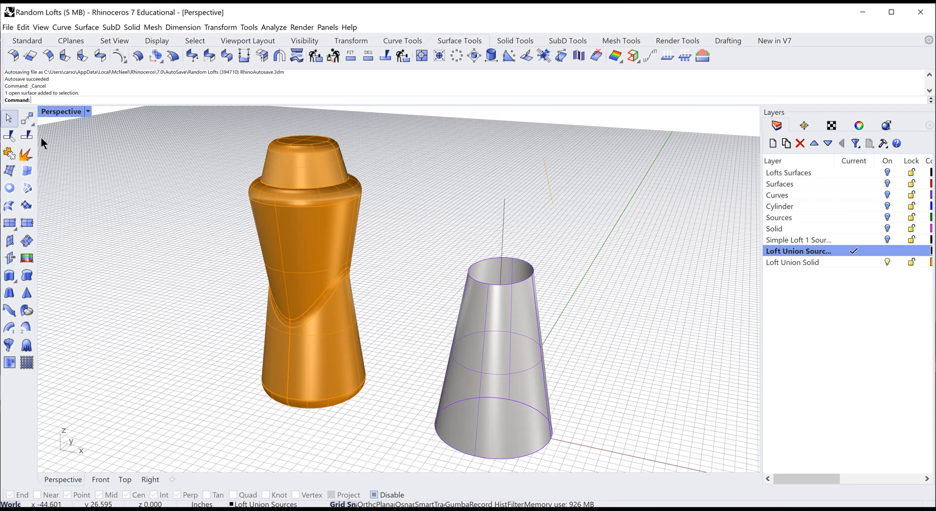
left_click(516, 346)
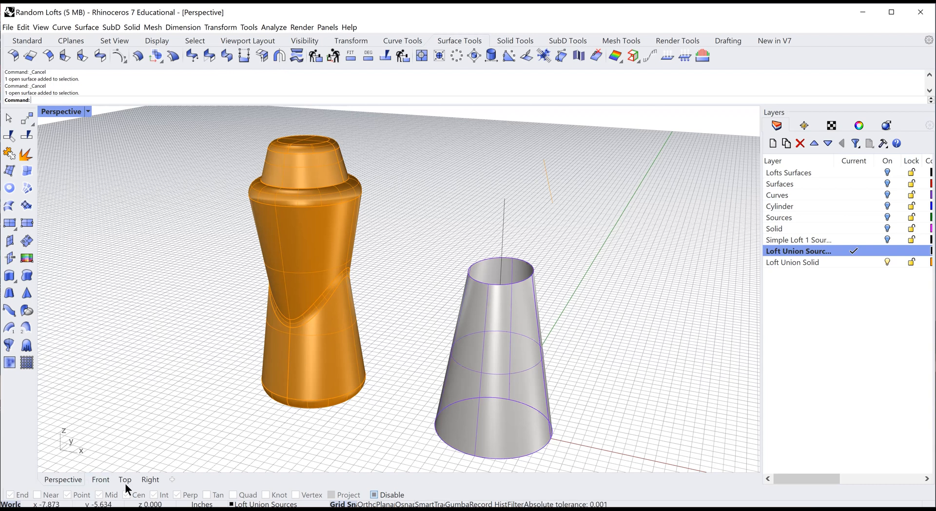
left_click(101, 480)
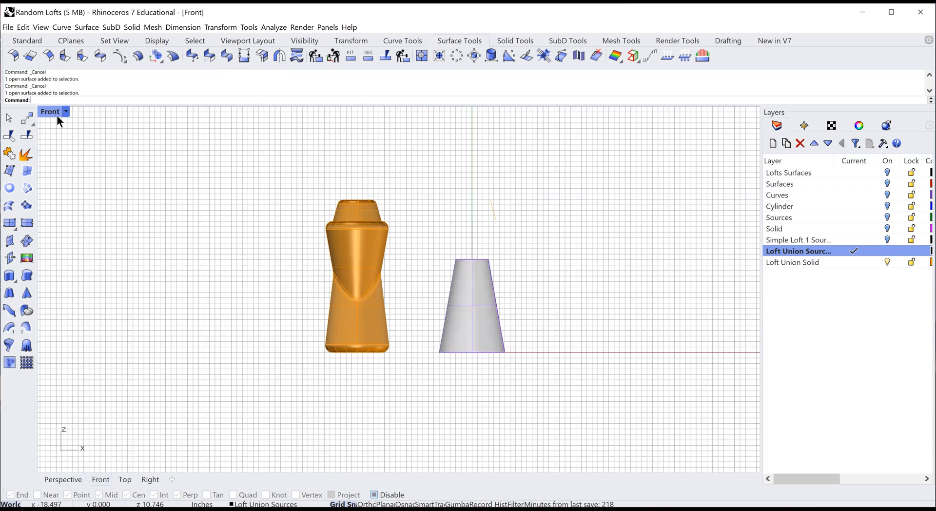
left_click(28, 118)
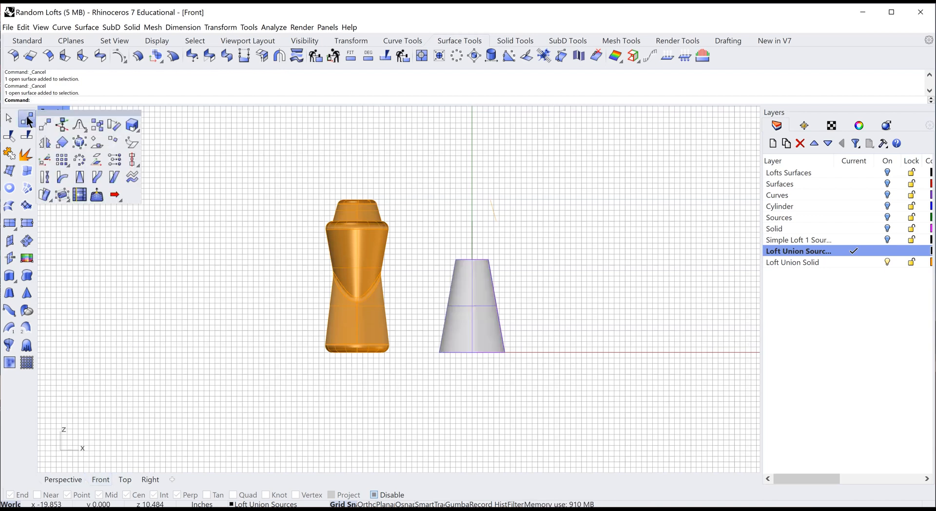
left_click(113, 128)
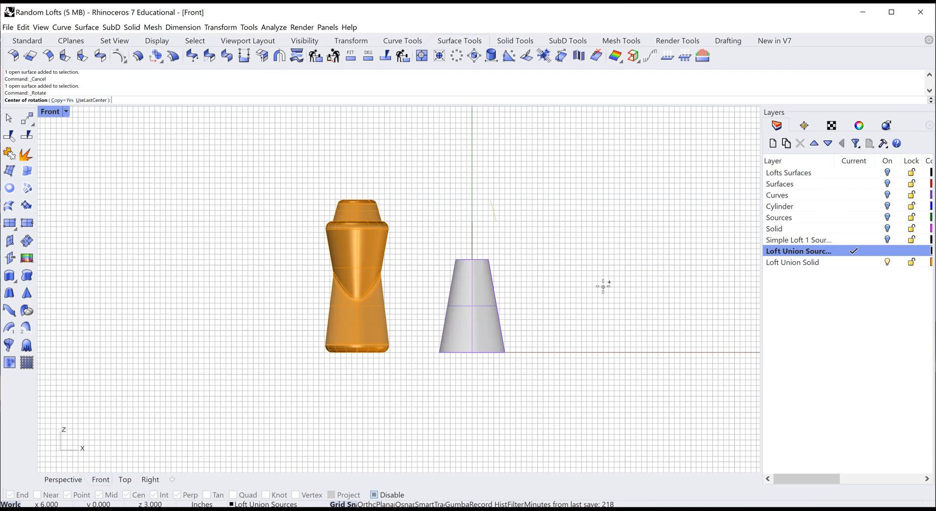
left_click(472, 260)
type("180")
key("Return")
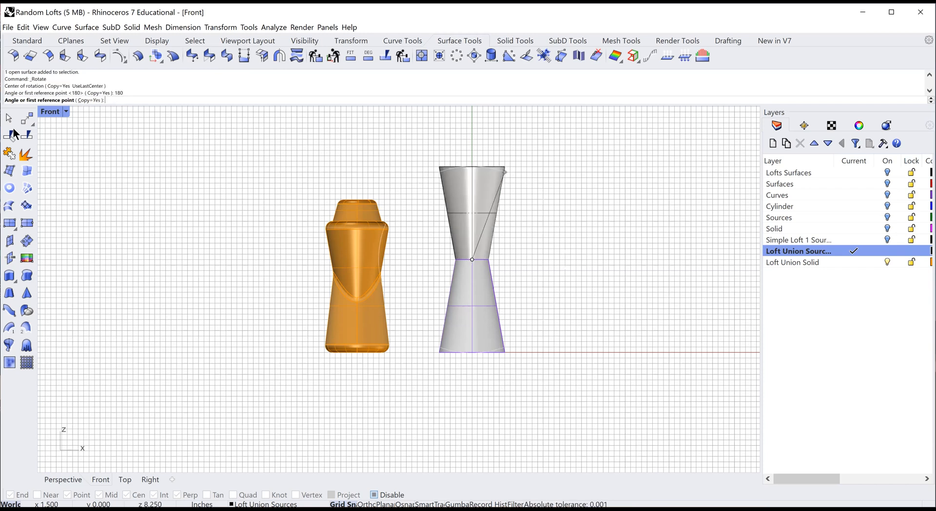
key("Escape")
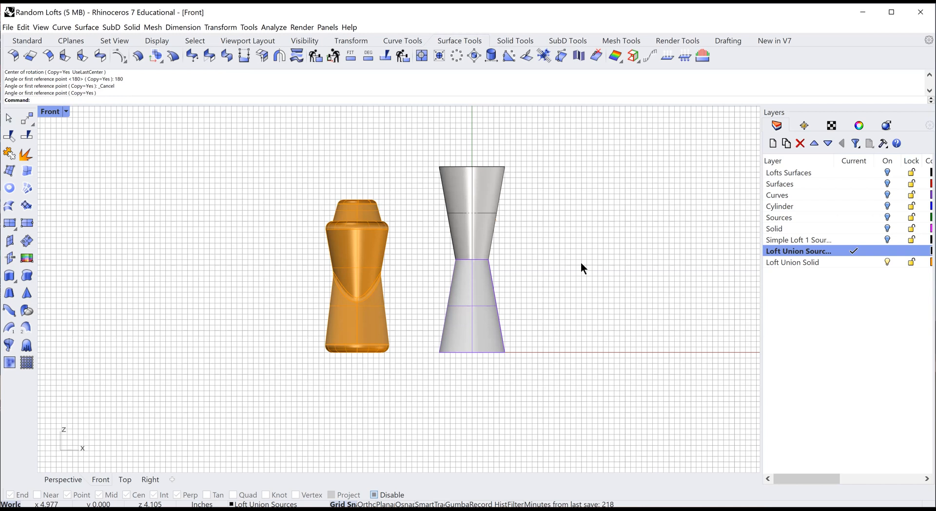
right_click_drag(581, 284, 581, 288)
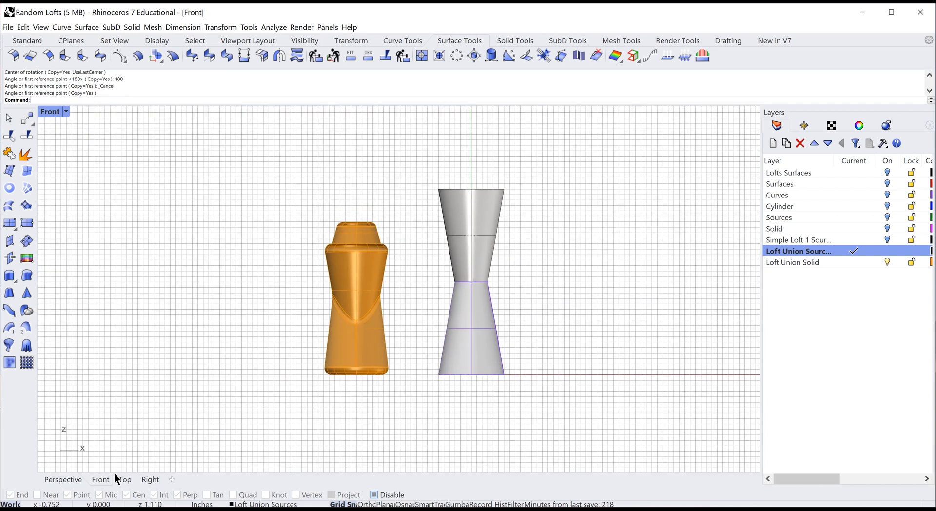
In the Top view, rotate the lower lofted surface 90 degrees about the origin
left_click(65, 479)
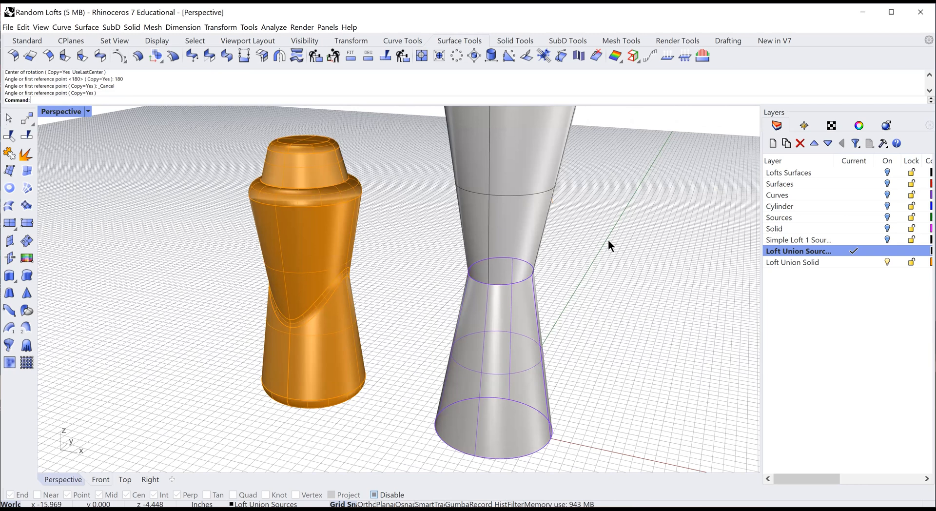
key("Escape")
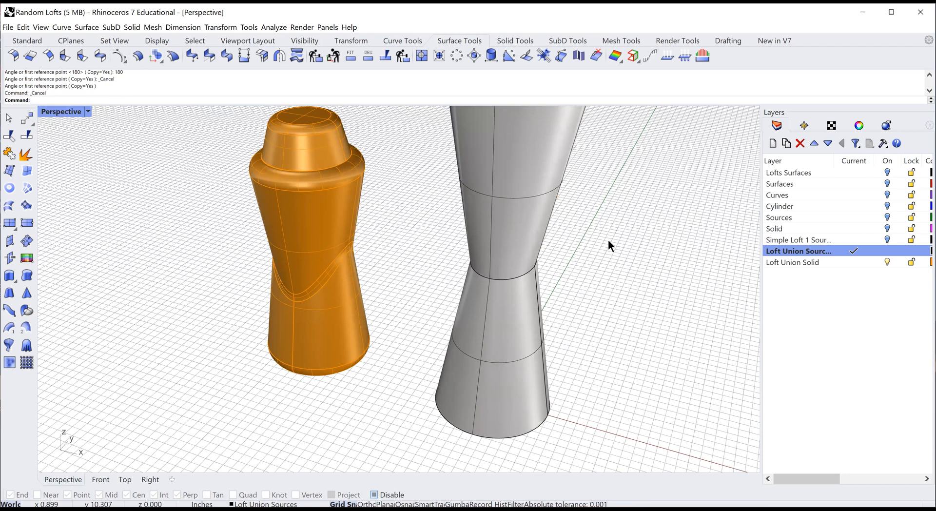
left_click(471, 350)
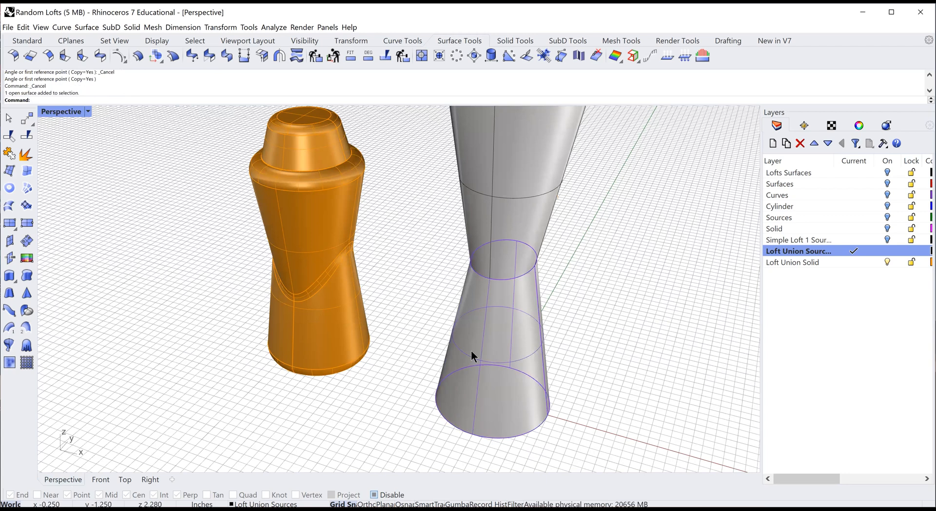
left_click(126, 480)
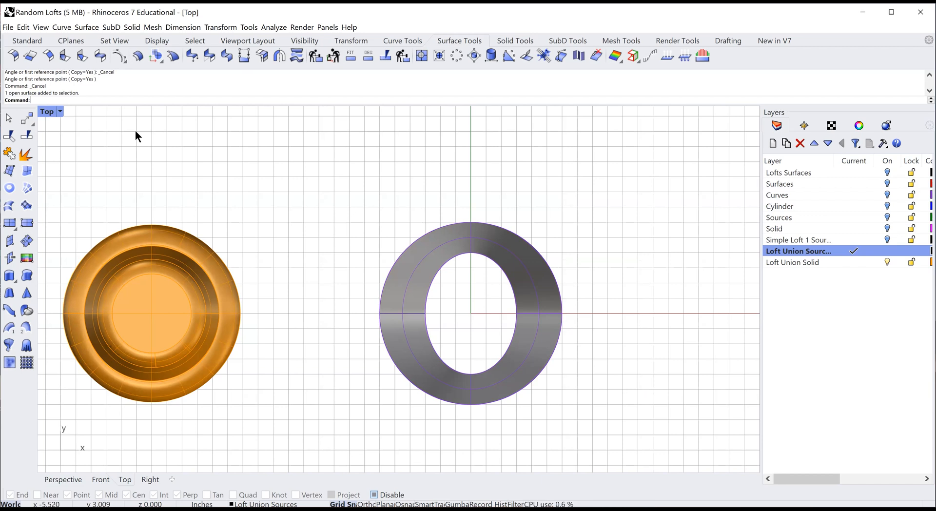
left_click(27, 121)
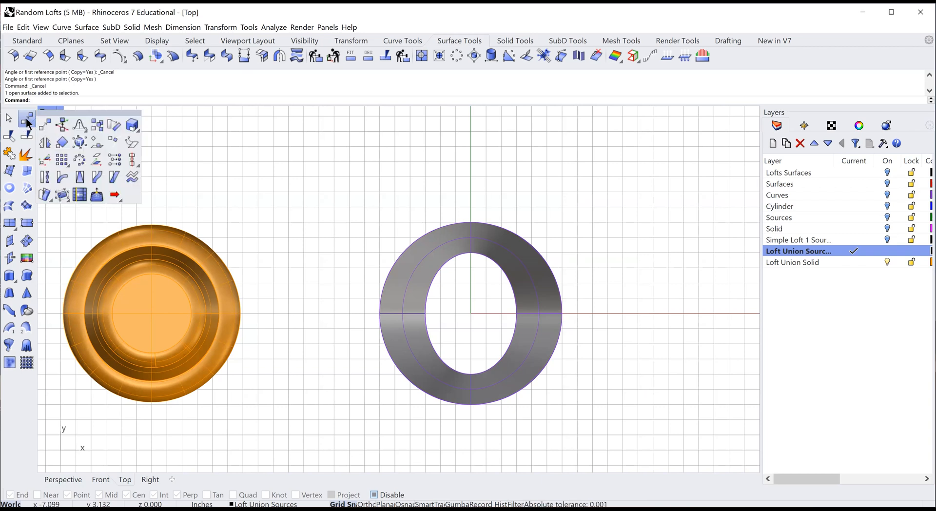
left_click(113, 127)
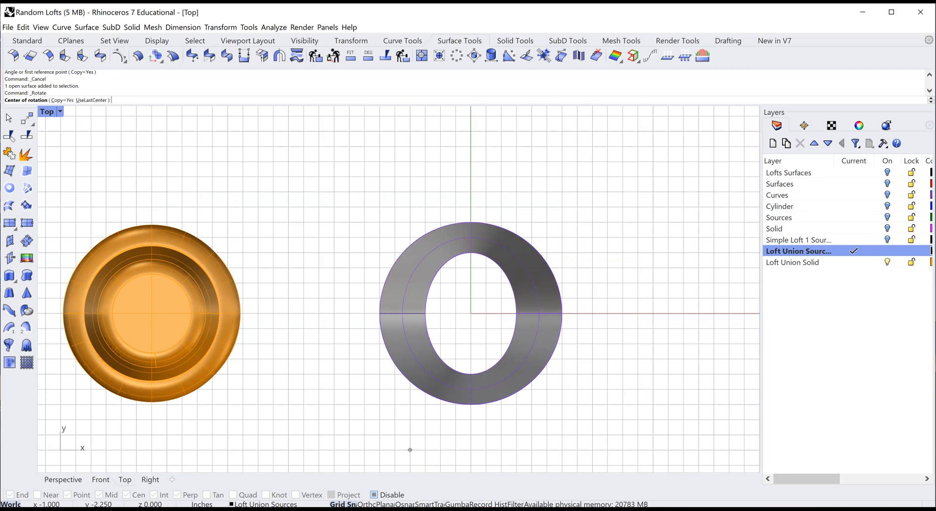
left_click(471, 312)
type("90")
key("Return")
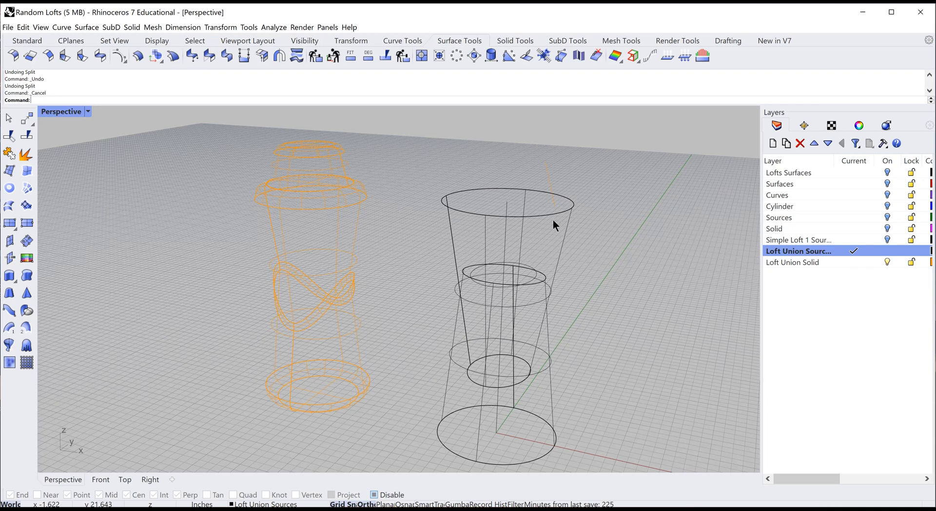
Split the lower tapered surface using the overlapping upper tapered surface as the cutting object
left_click(27, 132)
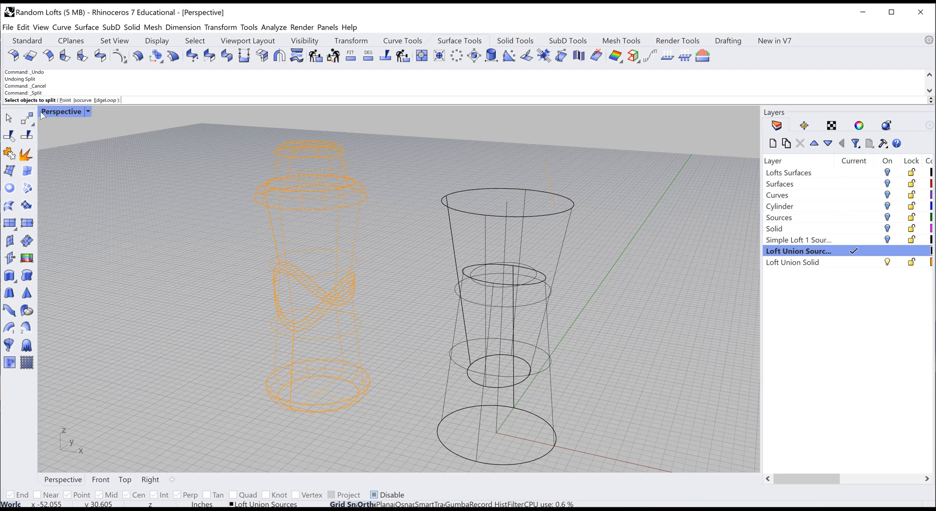
left_click(553, 417)
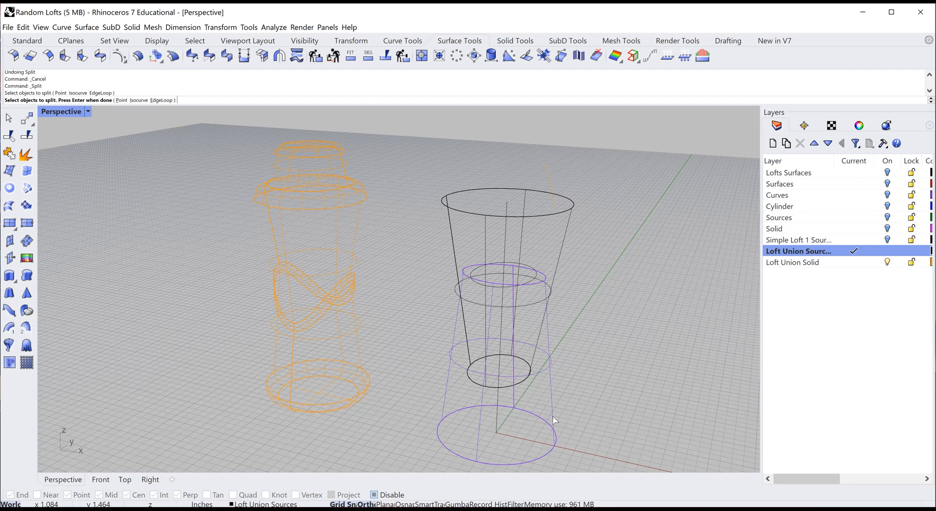
key("Return")
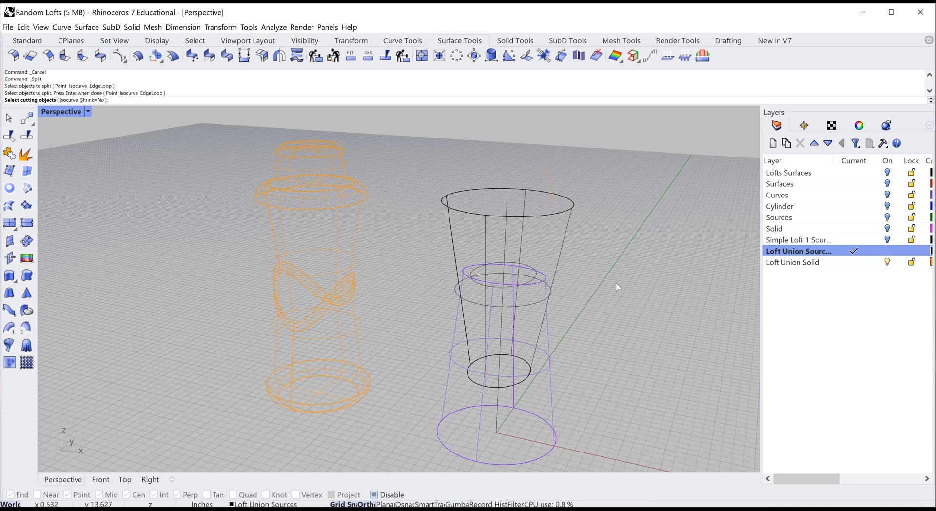
left_click(560, 263)
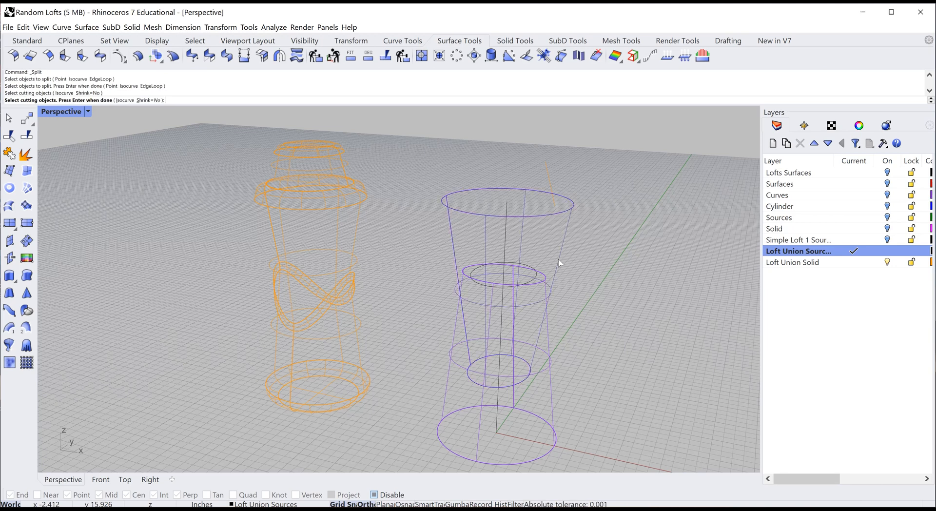
key("Return")
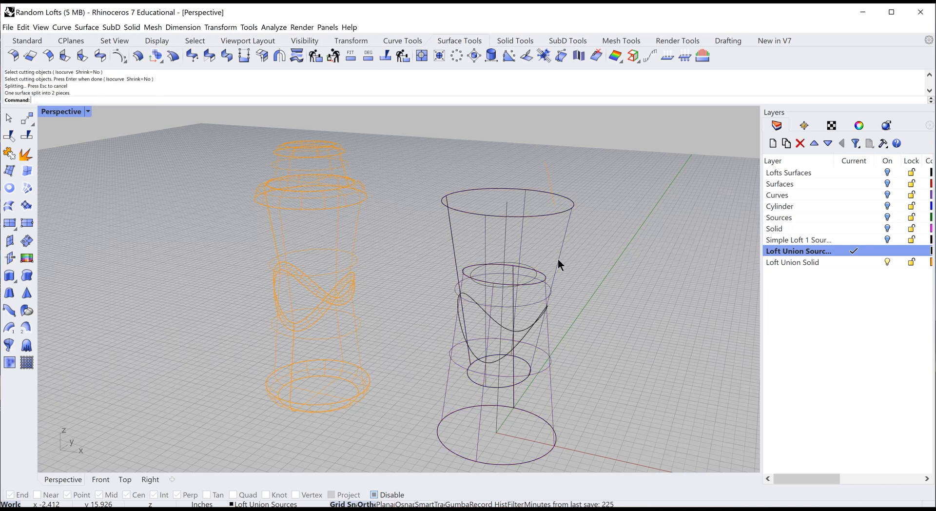
left_click(9, 117)
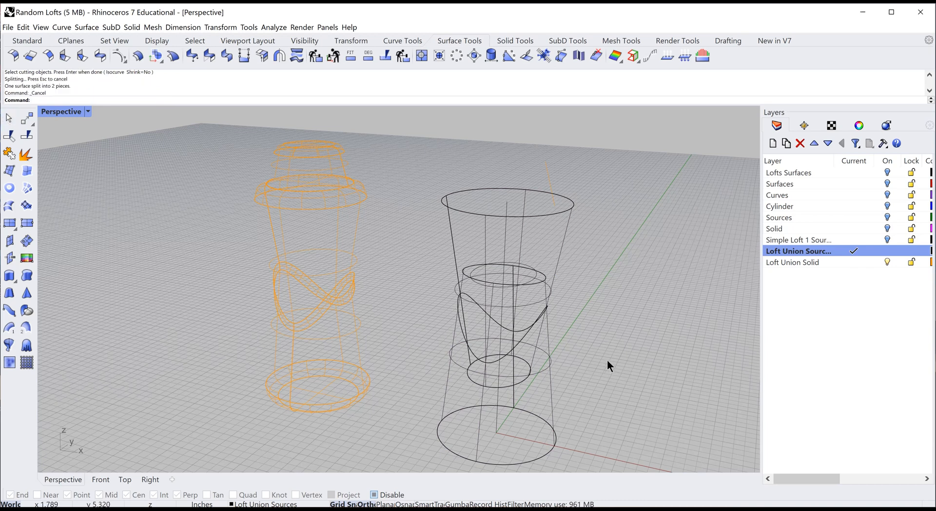
left_click(547, 373)
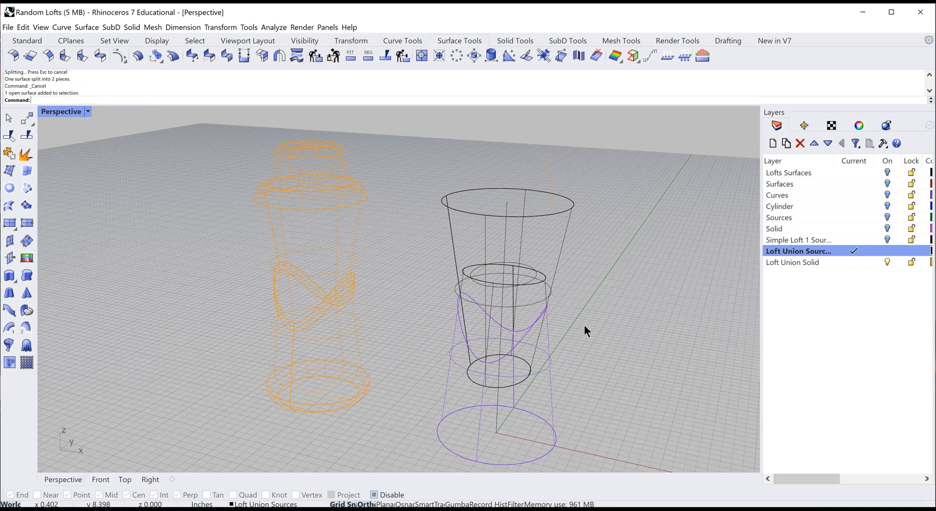
left_click(10, 120)
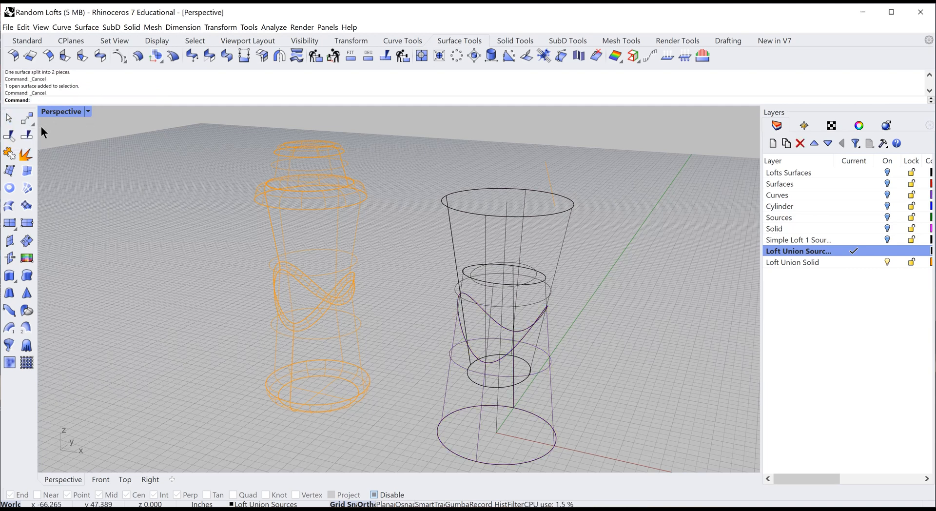
Split the upper tapered surface using the overlapping lower tapered surface as the cutting object
left_click(27, 137)
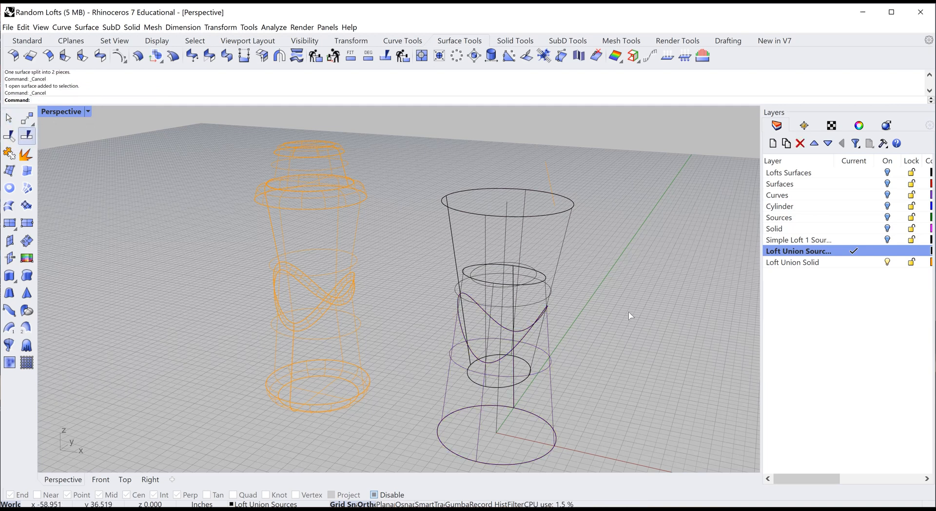
left_click(564, 238)
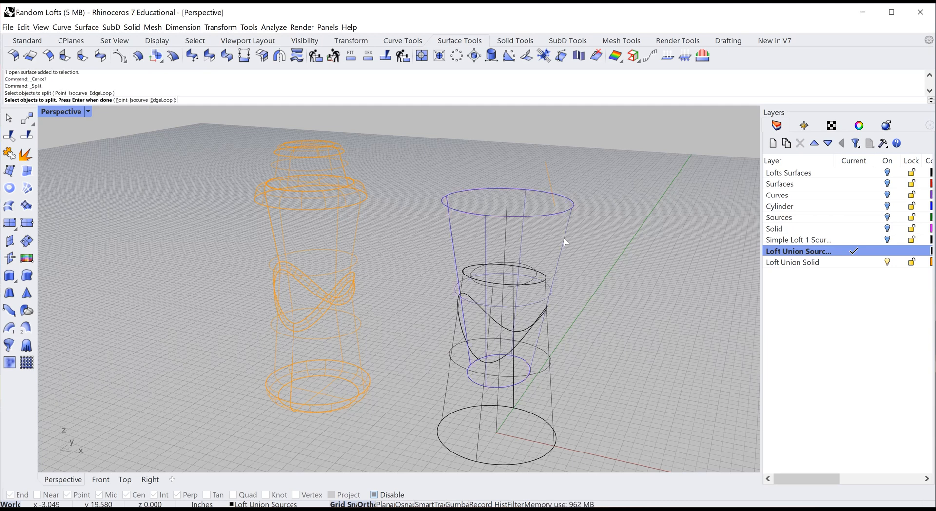
key("Return")
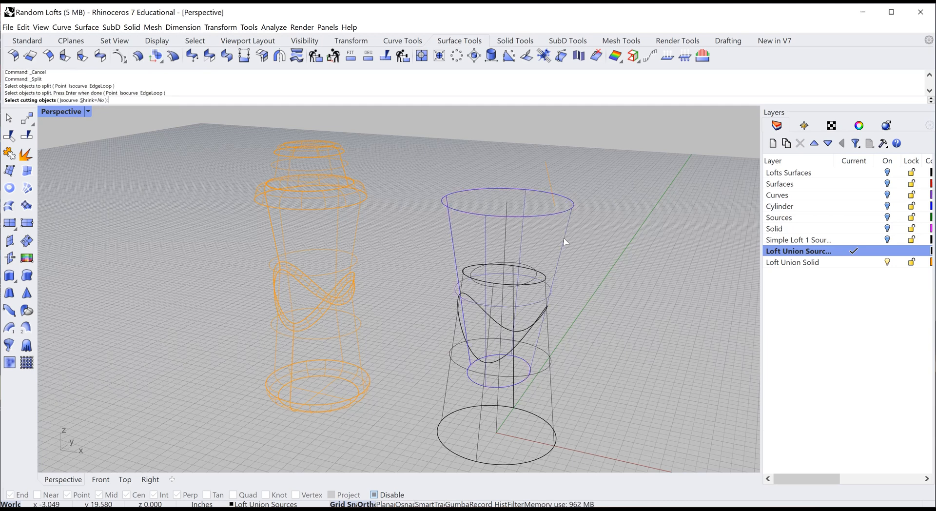
left_click(551, 363)
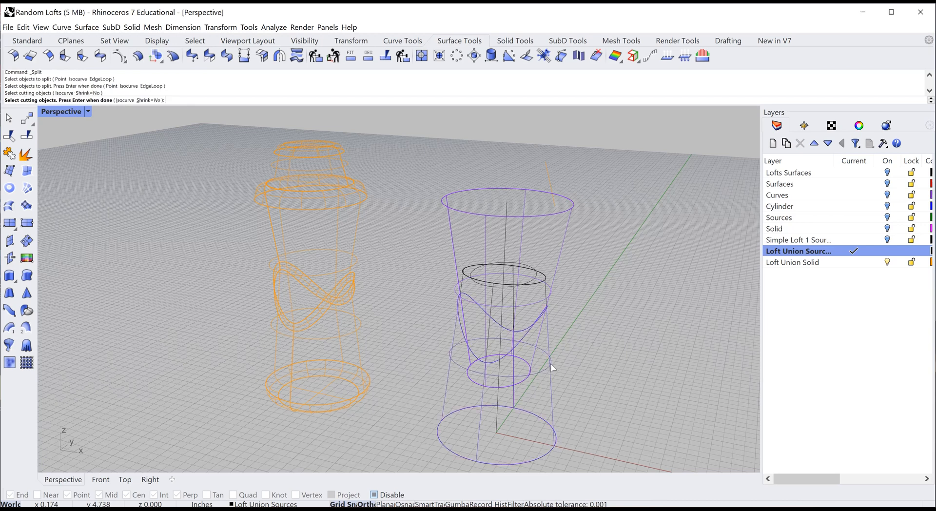
key("Return")
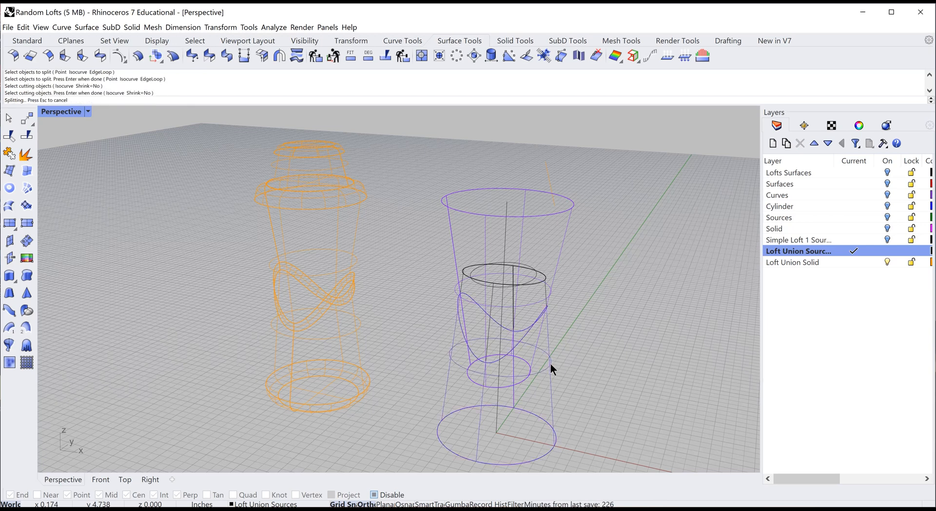
left_click(9, 119)
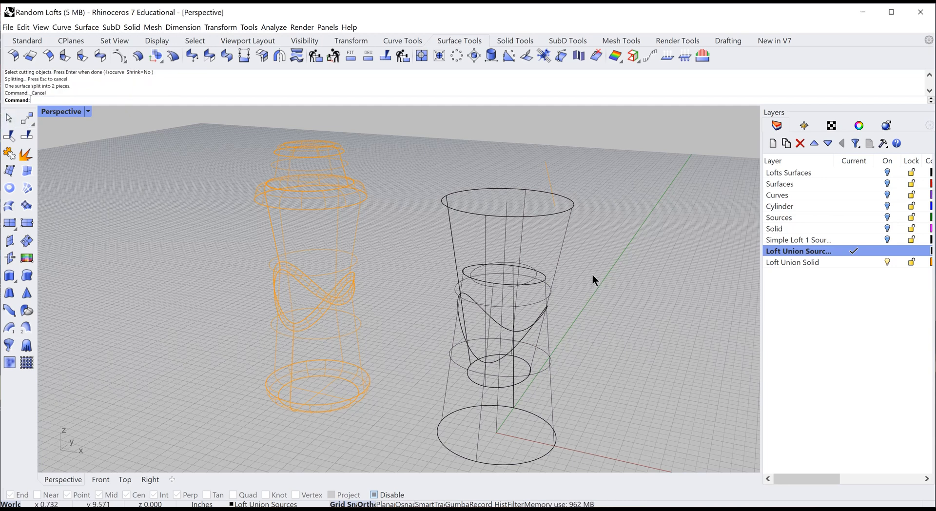
Delete the inner split pieces where the two tapered surfaces overlap, keeping the outer upper and lower parts
left_click(558, 260)
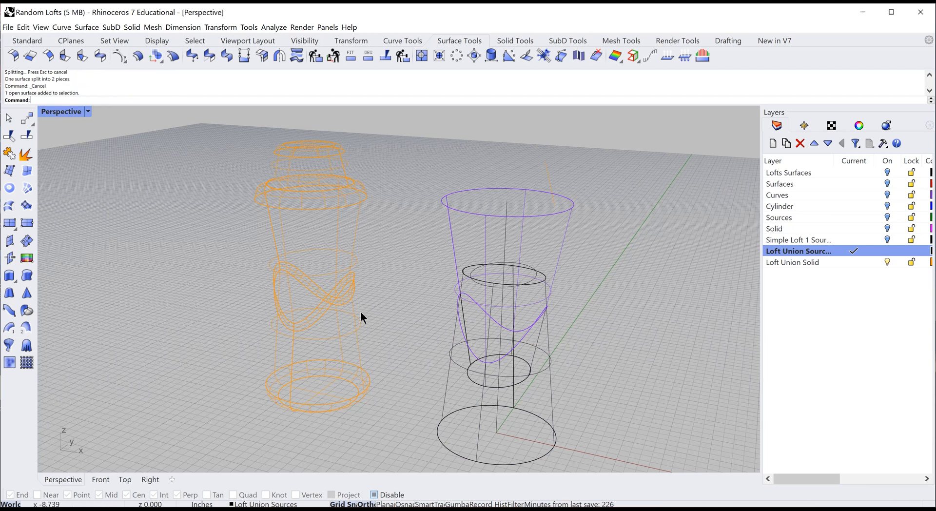
left_click(9, 119)
left_click_drag(613, 240, 397, 408)
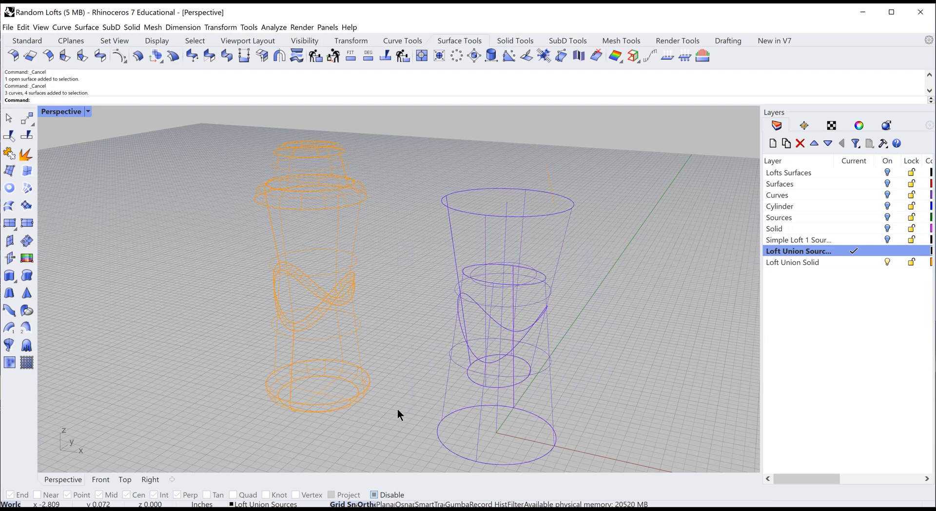
left_click(531, 360)
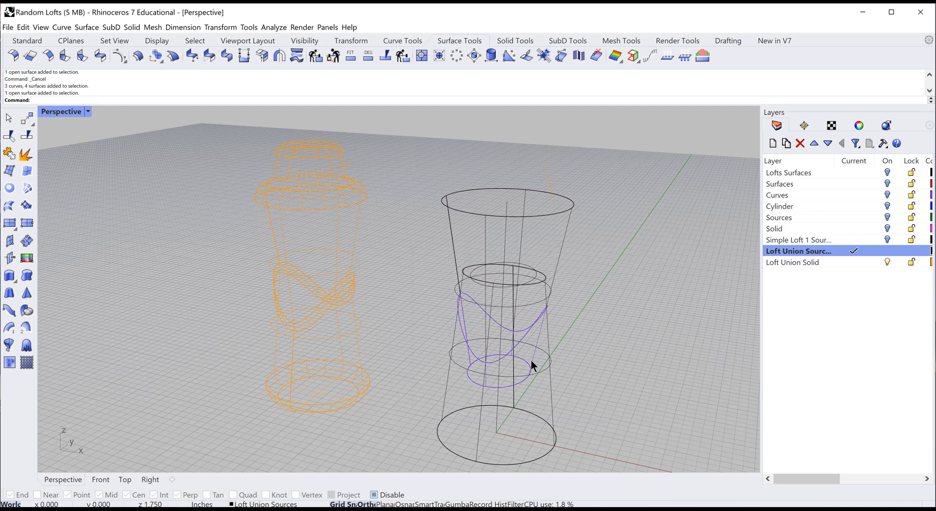
key("Delete")
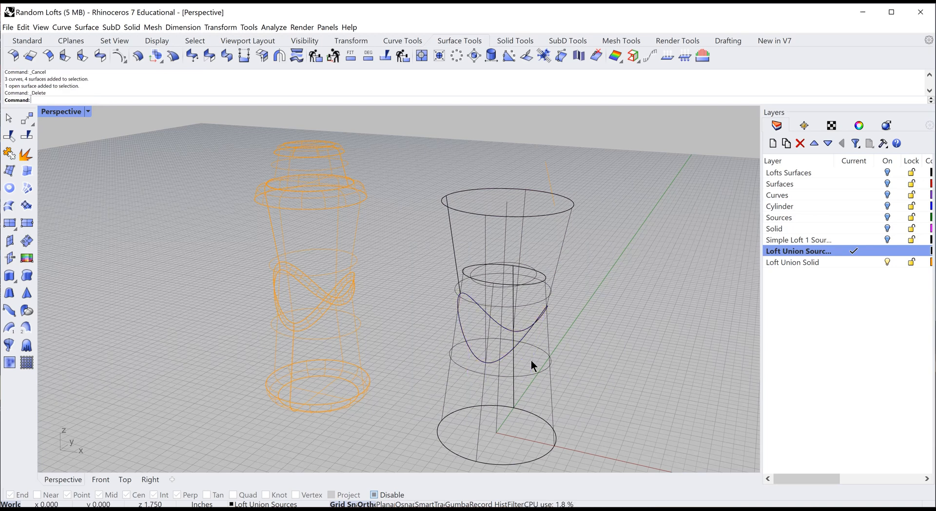
left_click(539, 282)
key("Delete")
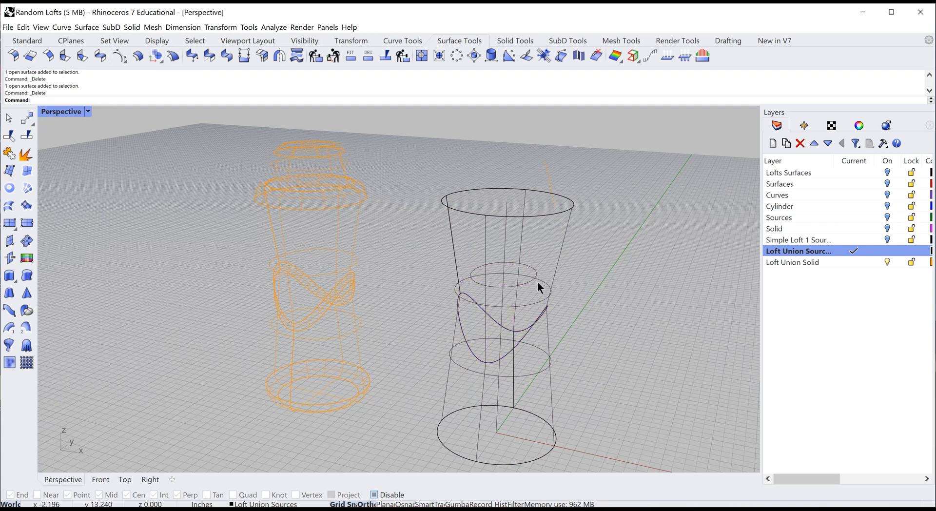
left_click(11, 121)
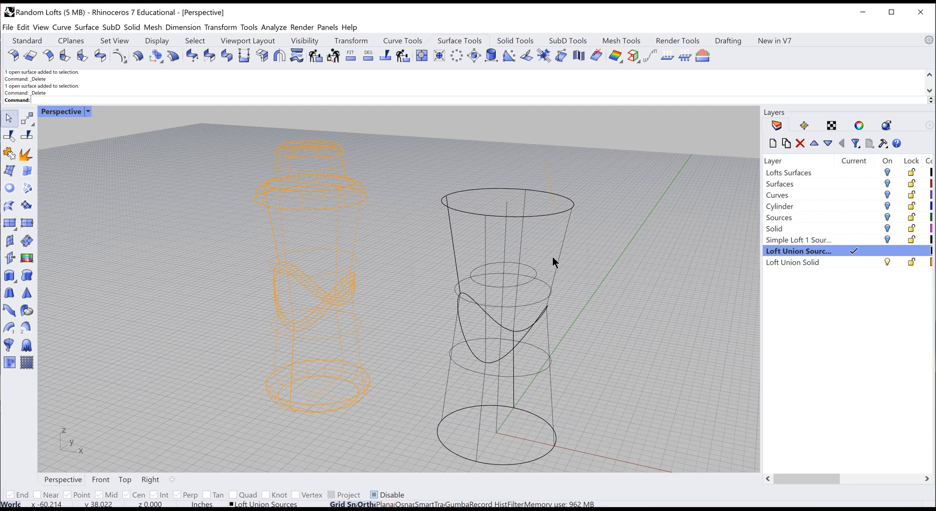
Set the Perspective viewport's display mode to Shaded
left_click(529, 282)
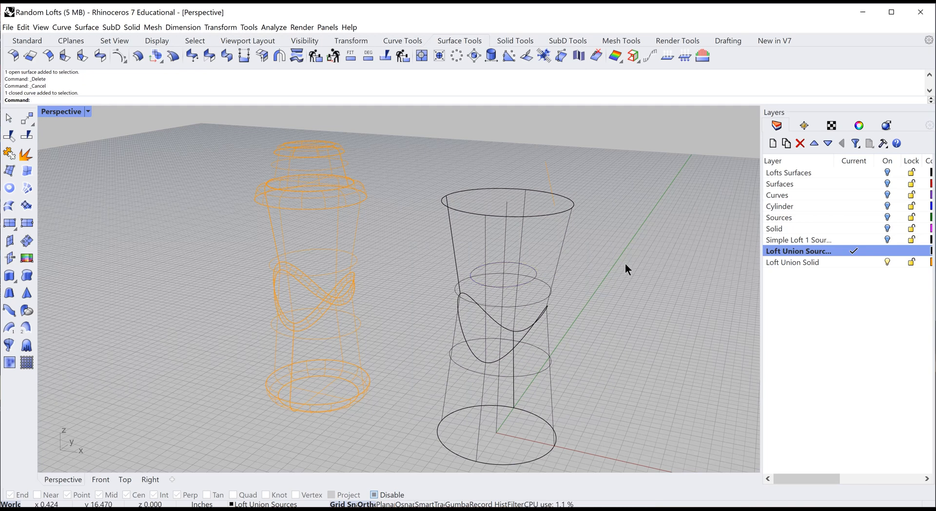
left_click(22, 28)
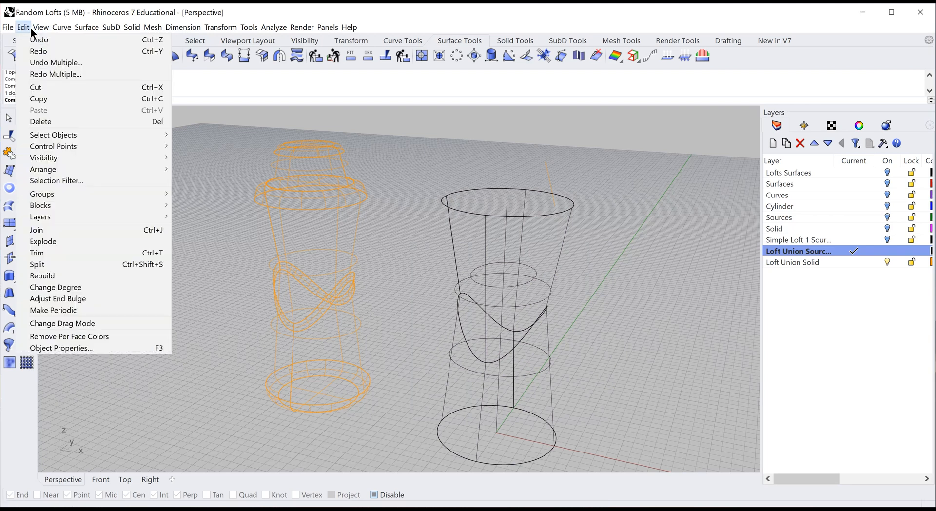
key("Right")
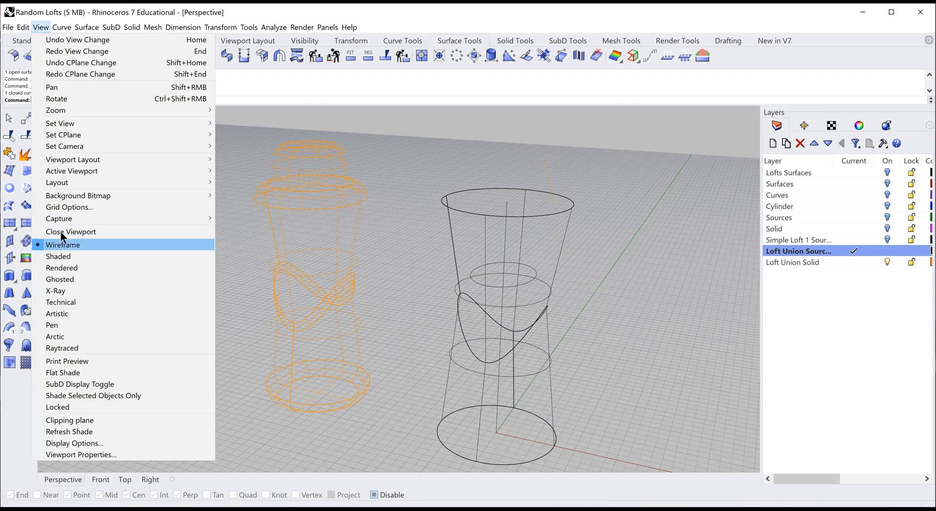
left_click(54, 255)
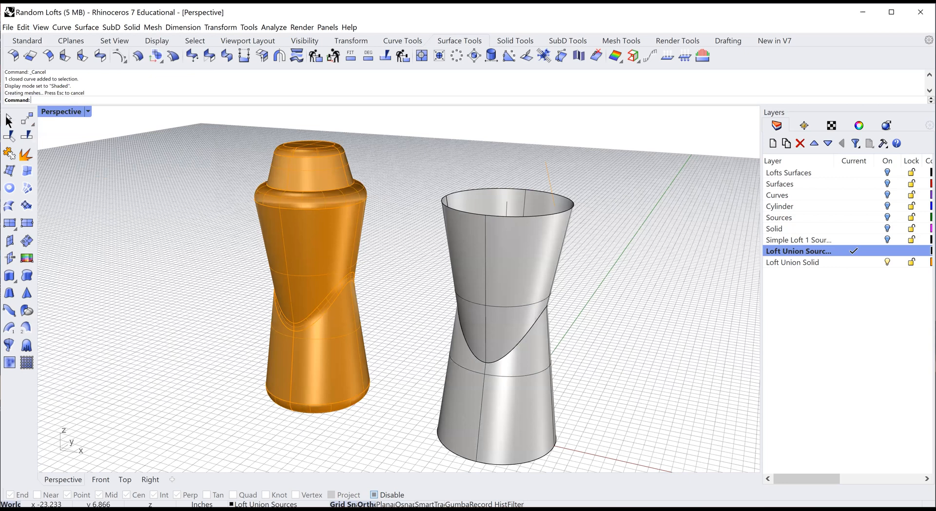
Move the upper trimmed surface away from the lower one to inspect the cut, and undo the move
left_click_drag(498, 255, 502, 213)
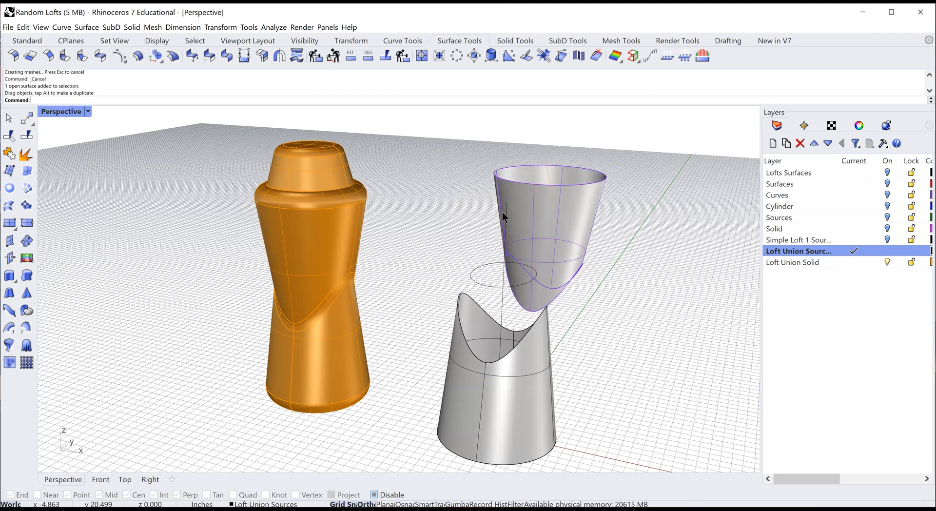
left_click(23, 28)
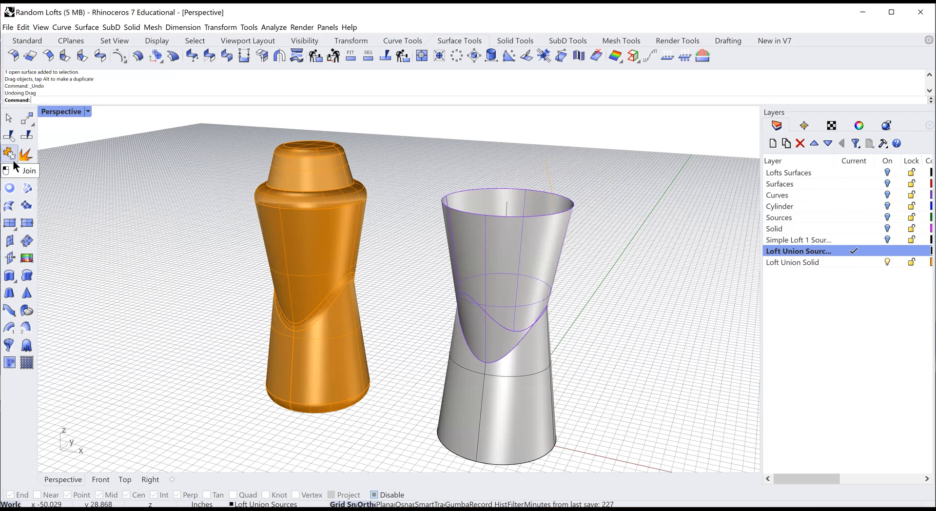
key("Escape")
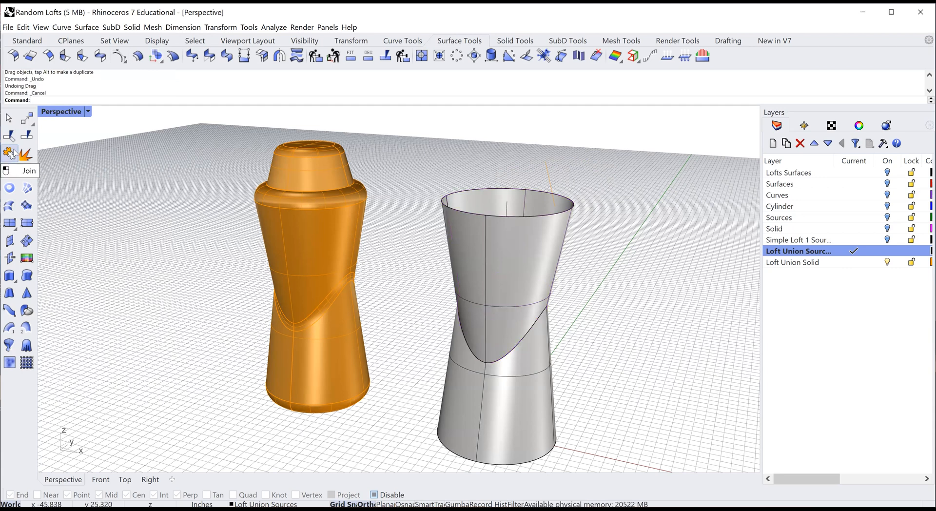
left_click(16, 155)
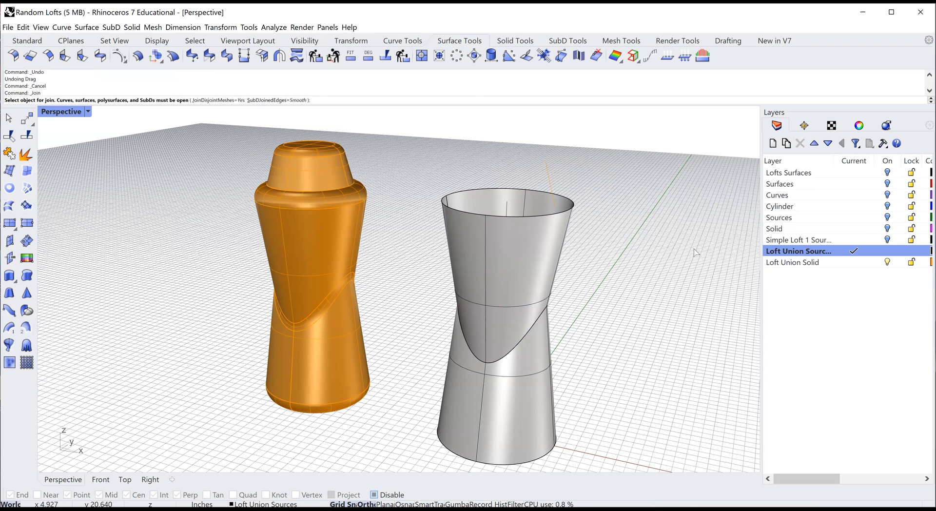
left_click(540, 259)
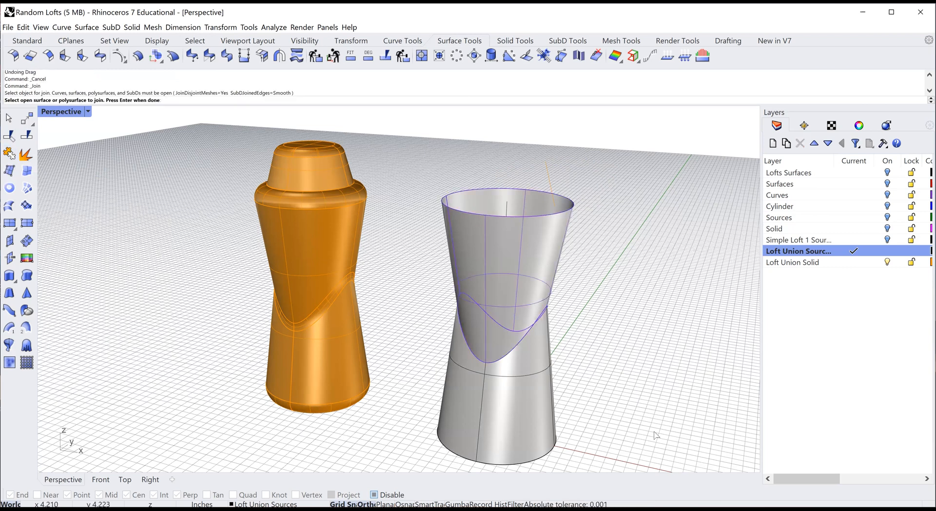
left_click(521, 391)
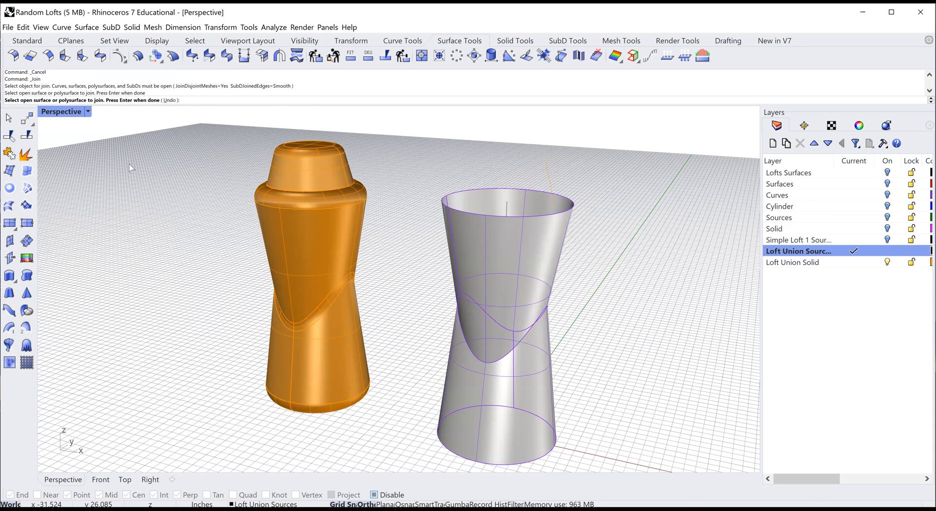
left_click(9, 155)
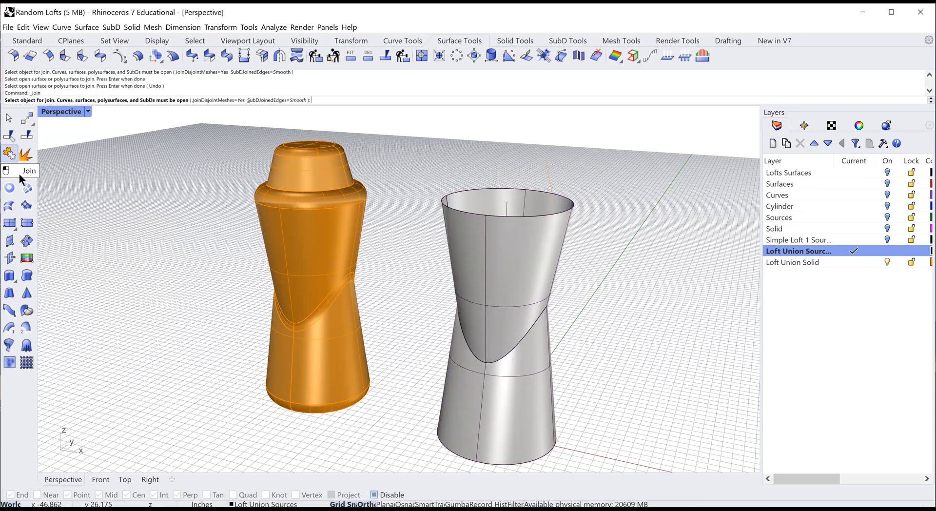
left_click(531, 404)
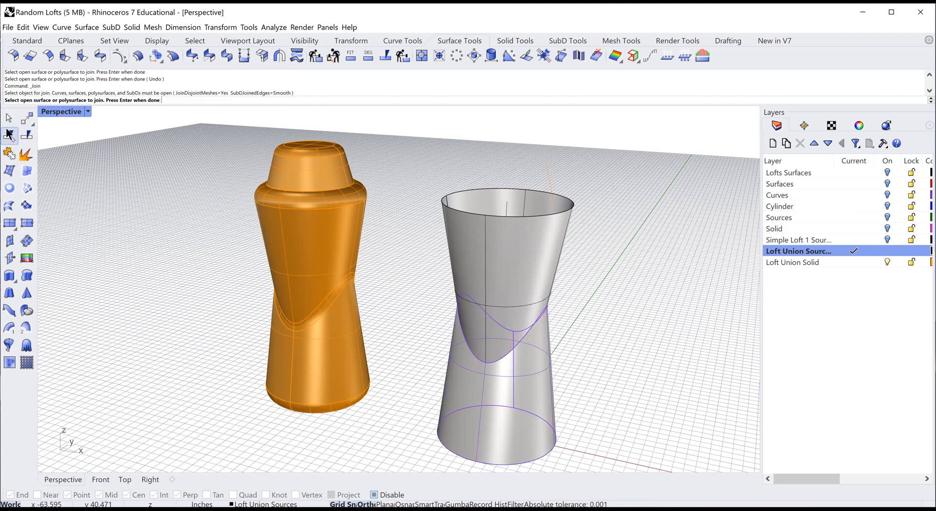
Join the upper and lower trimmed surfaces into one polysurface and check its object type in the properties
left_click(10, 157)
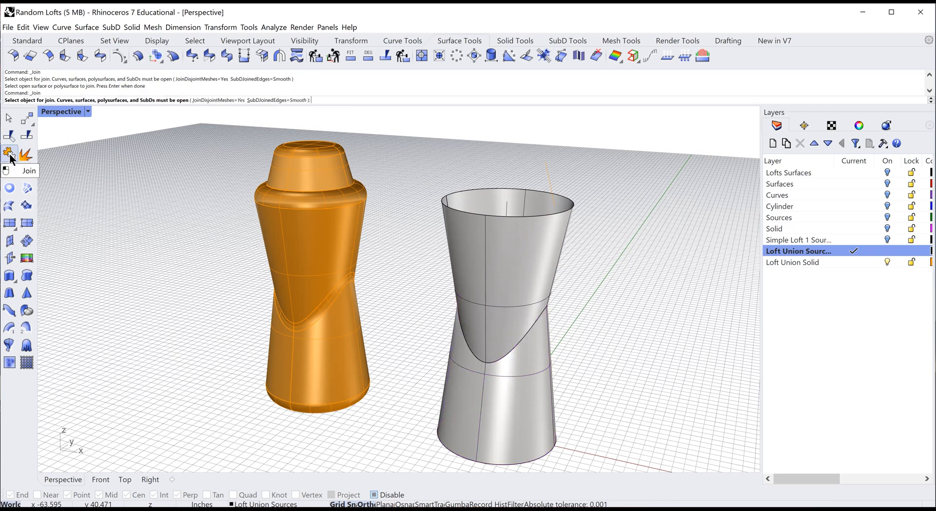
left_click(528, 250)
left_click(519, 381)
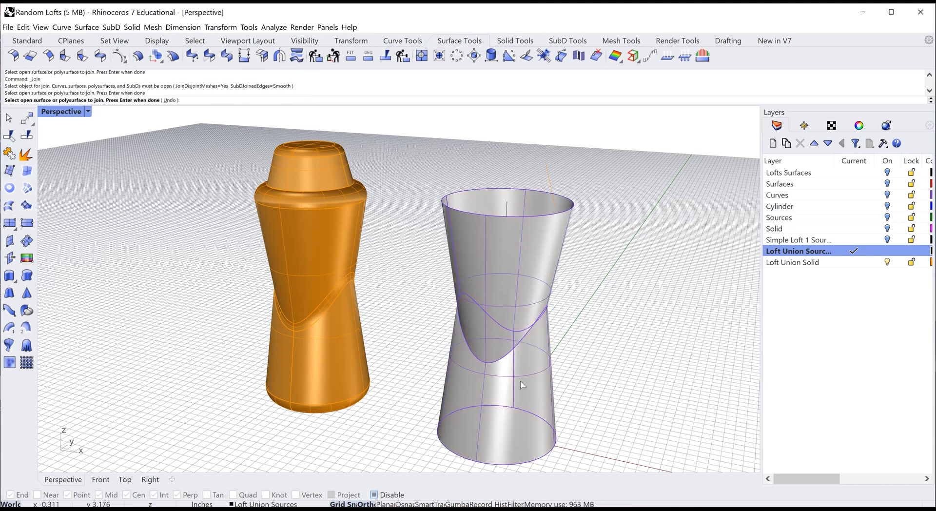
key("Return")
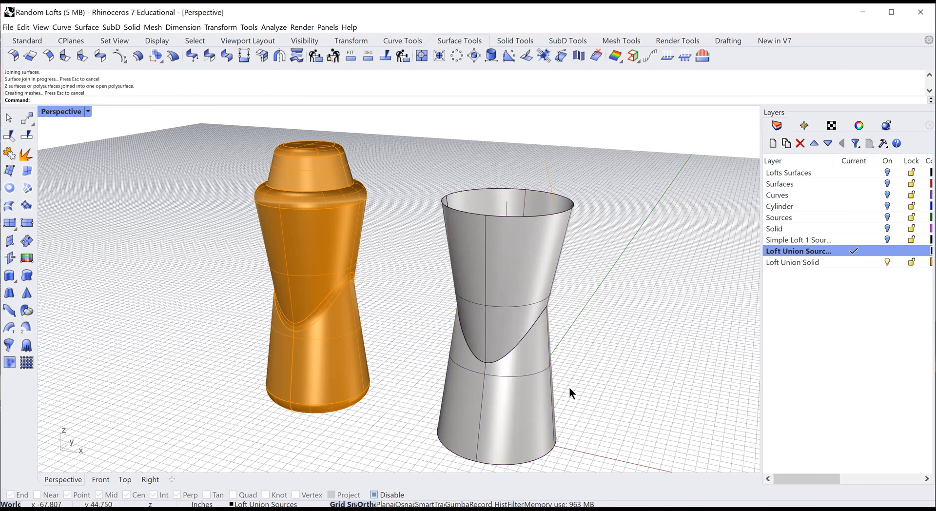
left_click(511, 383)
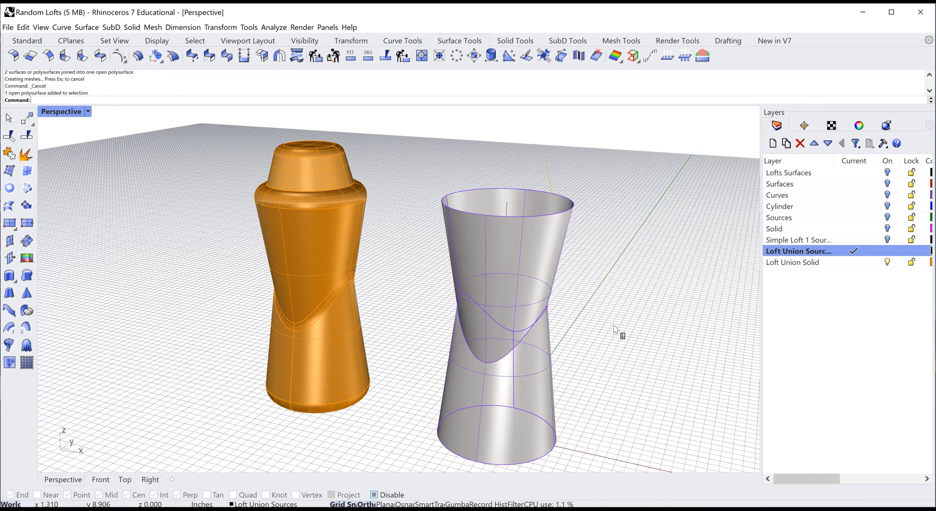
right_click_drag(608, 343, 578, 338)
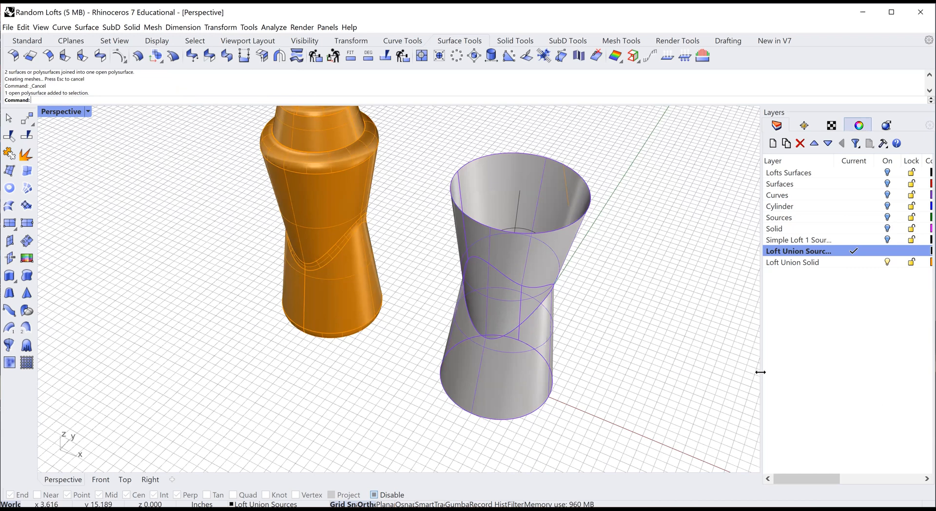
left_click_drag(761, 361, 698, 369)
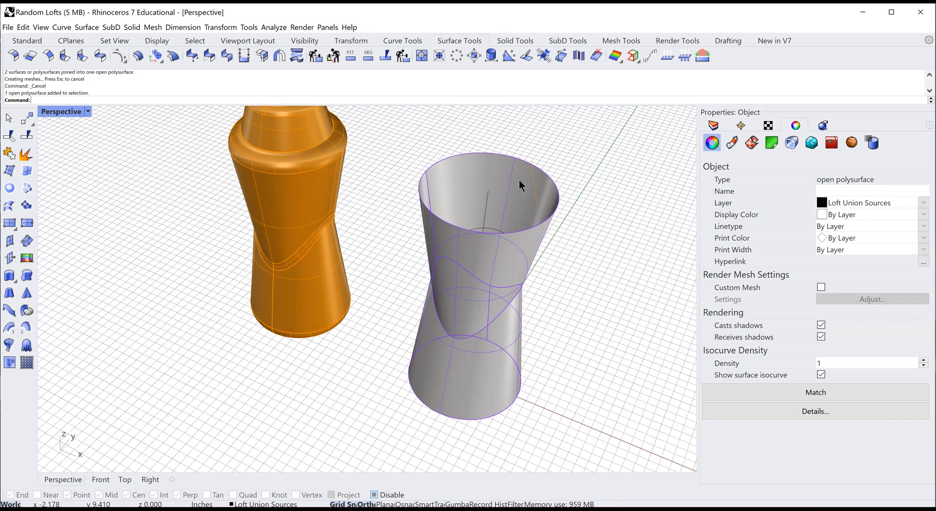
left_click(8, 120)
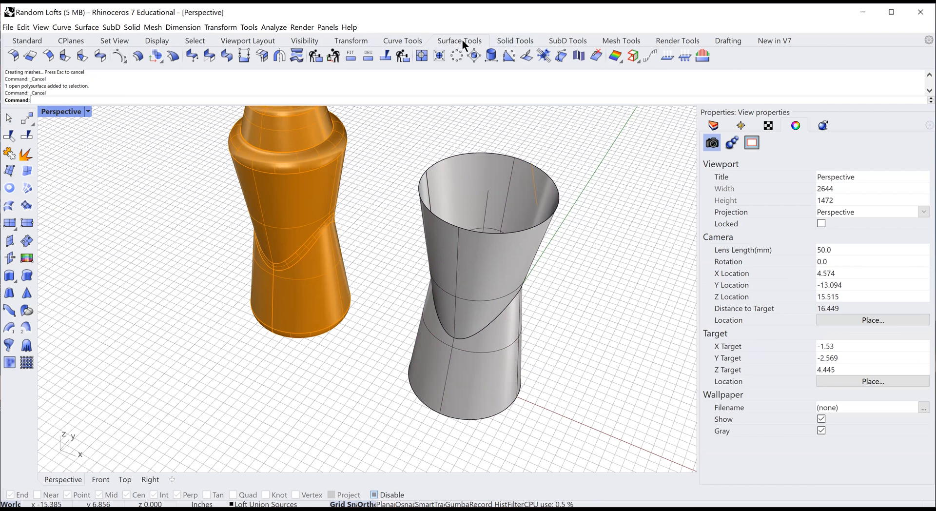
Cap the planar openings at both ends of the joined polysurface to make it a closed solid
left_click(501, 42)
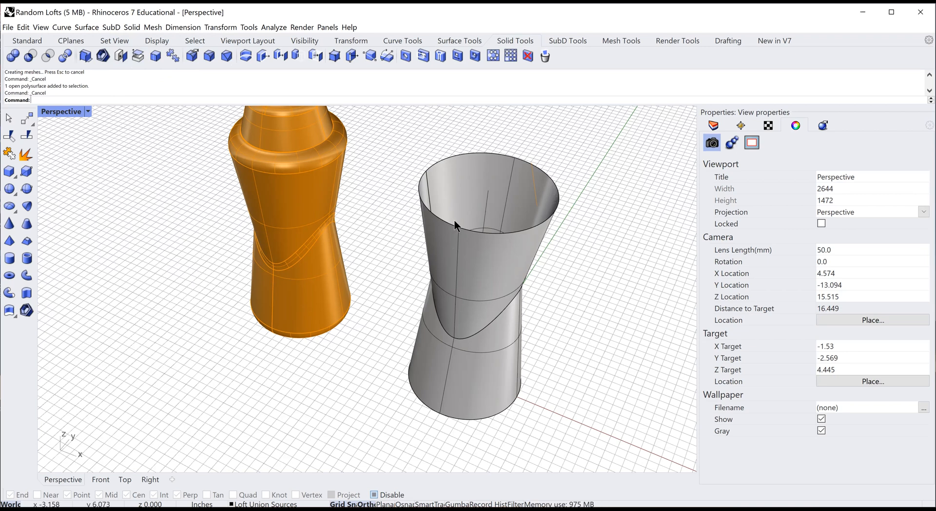
left_click(120, 57)
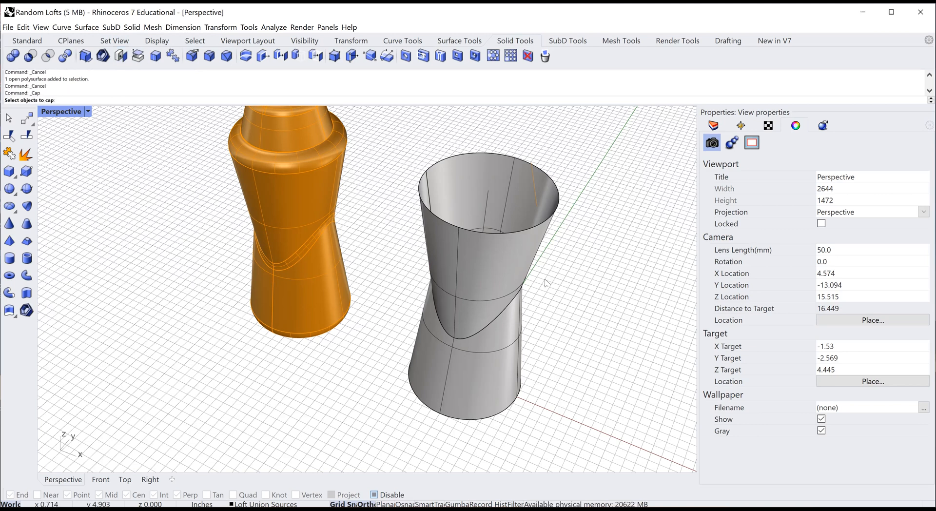
left_click(497, 267)
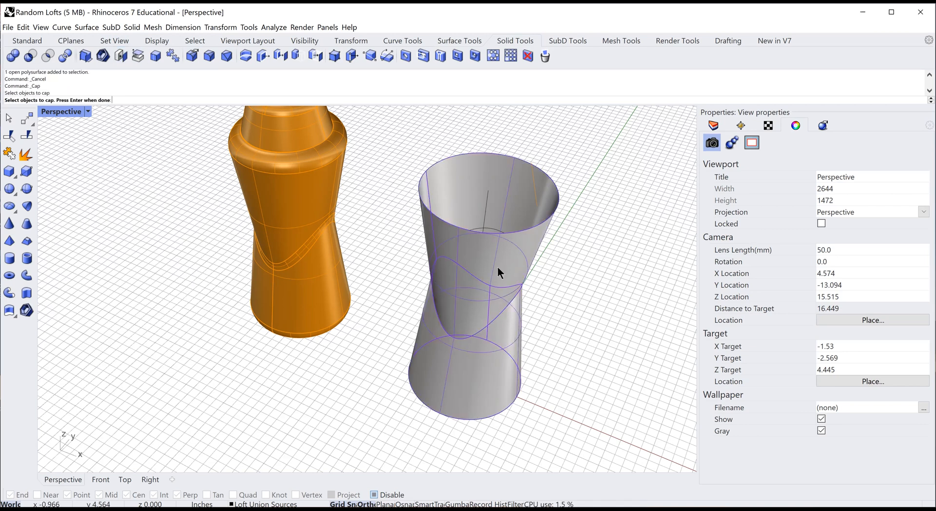
key("Return")
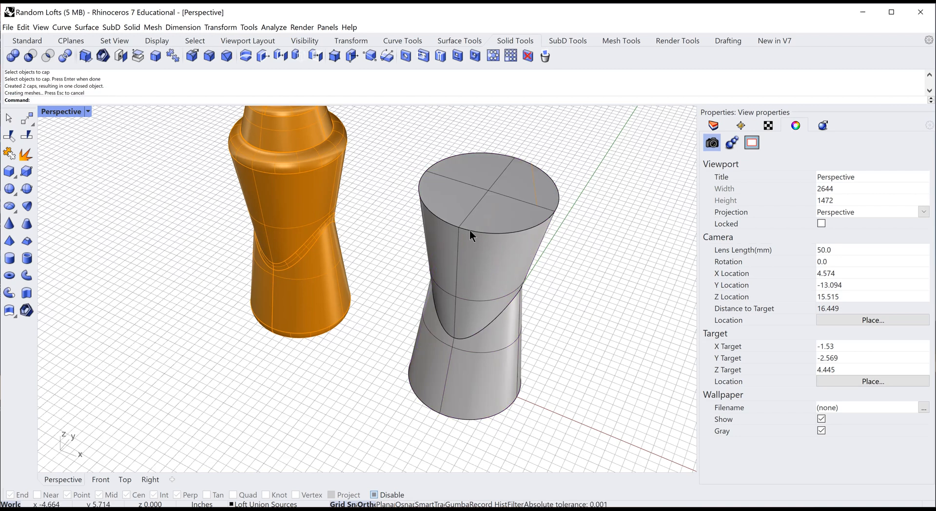
Inspect the capped solid from several angles and check its object type in the properties
right_click_drag(587, 351, 575, 281)
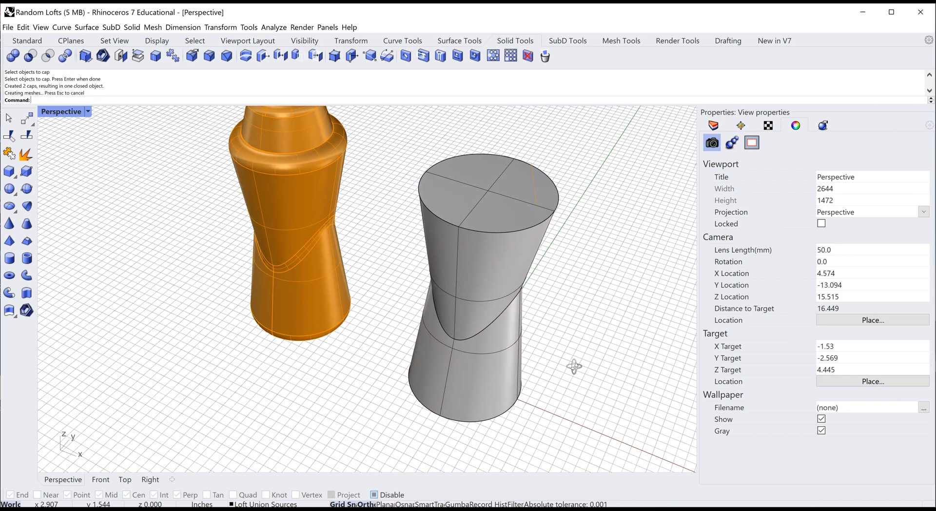
right_click_drag(574, 367, 585, 379)
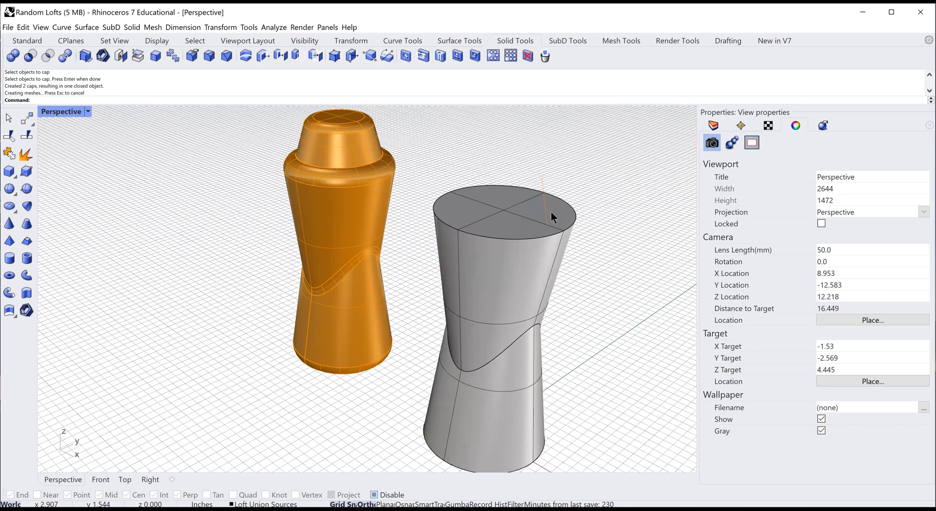
right_click_drag(568, 184, 548, 164)
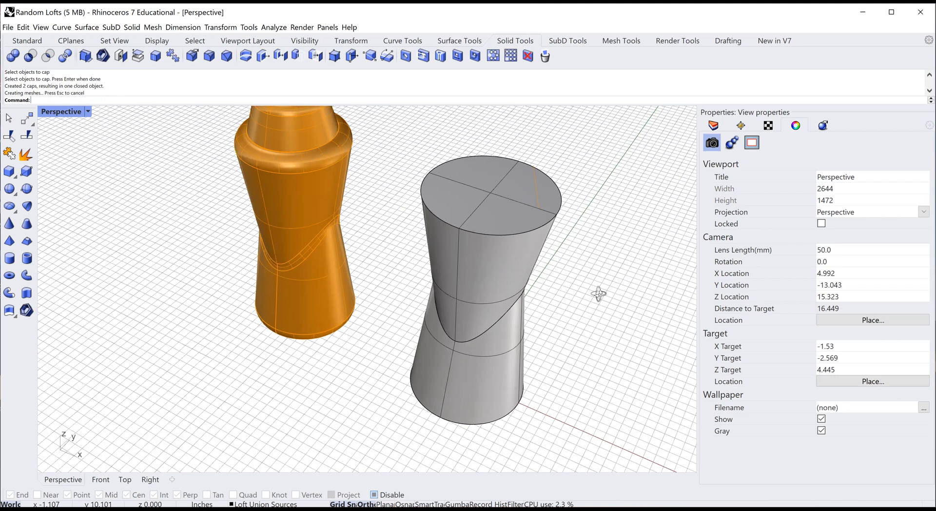
right_click_drag(602, 276, 600, 323)
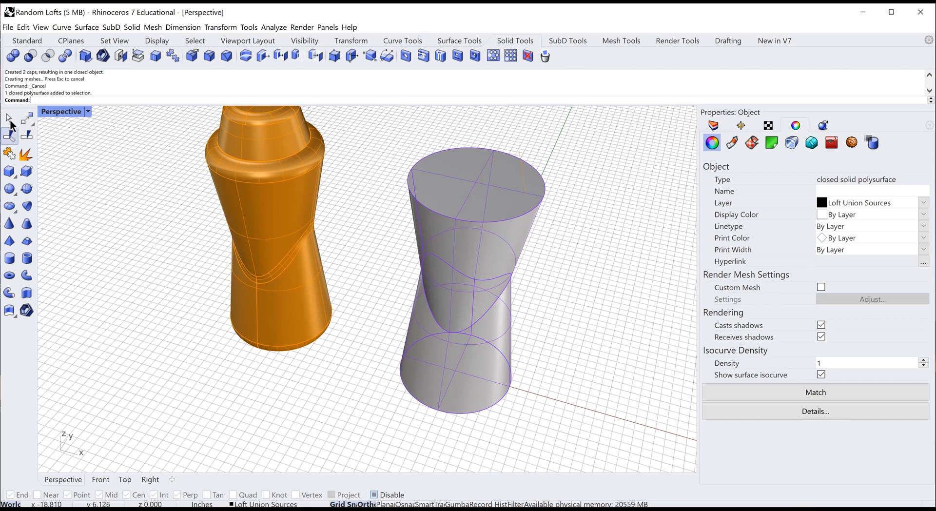
left_click(555, 258)
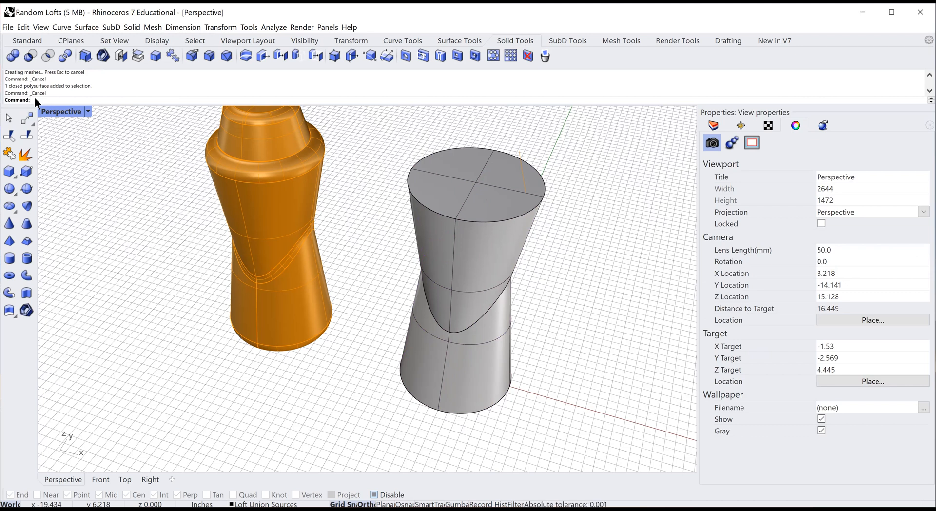
Fillet the curved intersection edge between the upper and lower tapered bodies with a radius of about 0.42 inches
type("le")
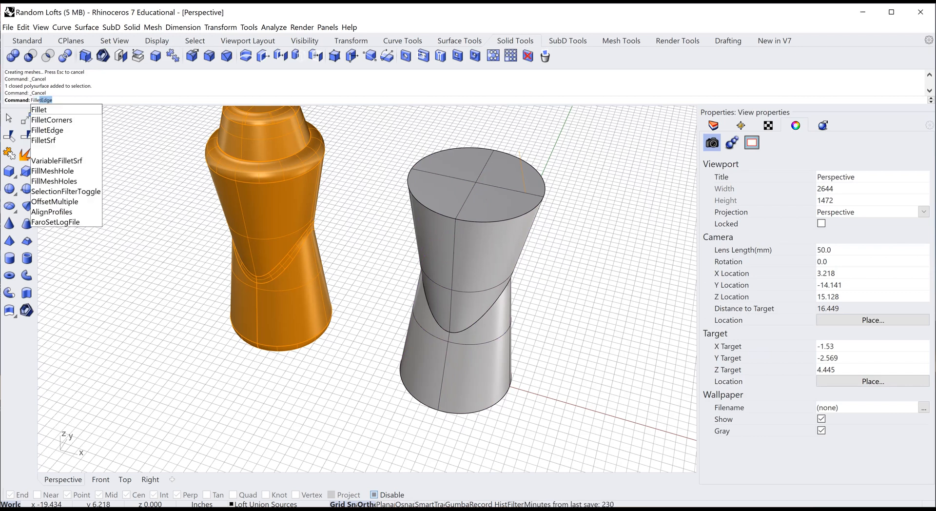
type("t")
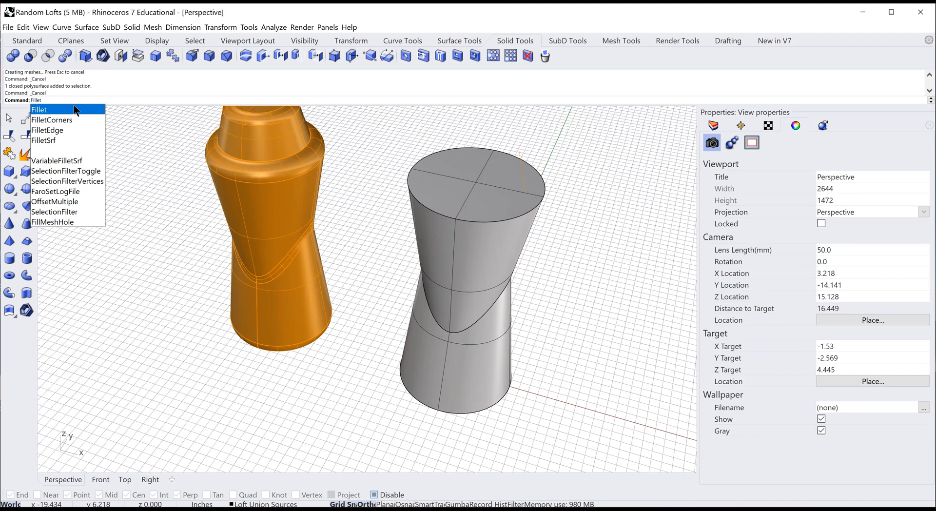
left_click(55, 136)
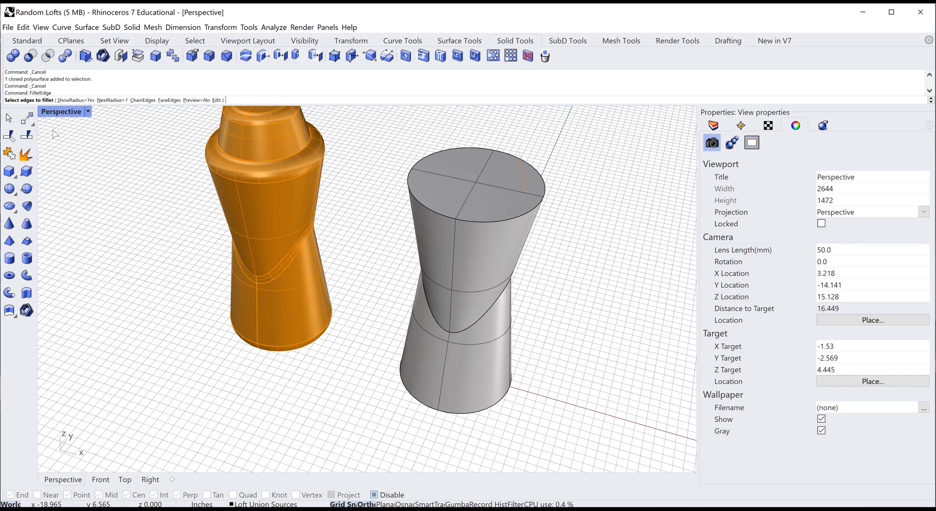
left_click(486, 318)
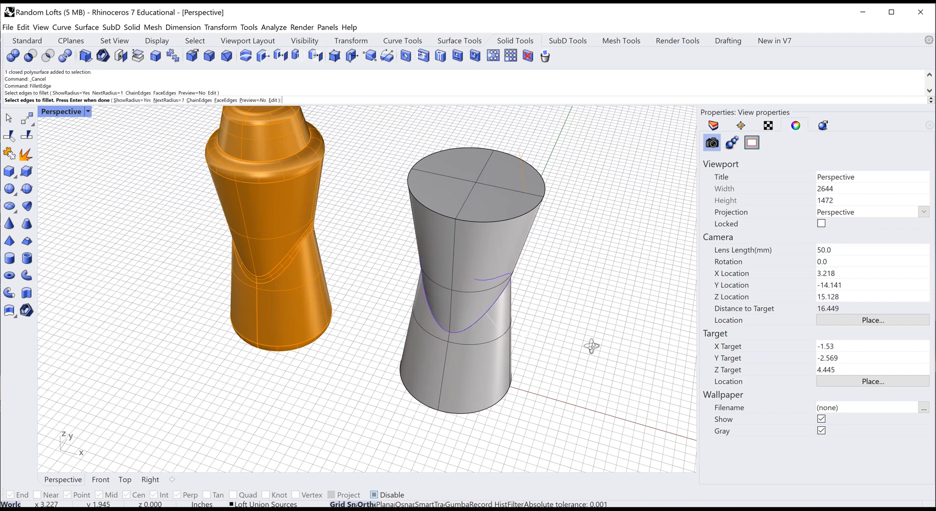
right_click_drag(591, 345, 623, 329)
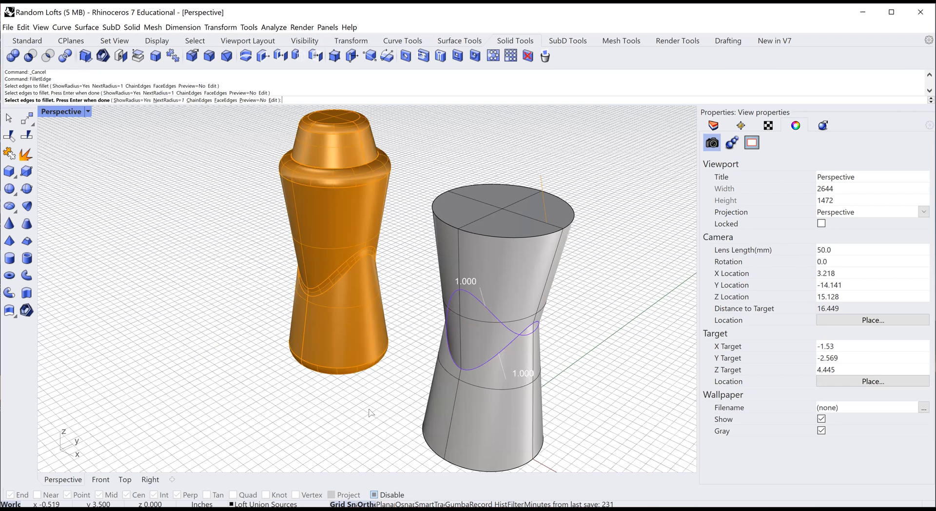
key("Return")
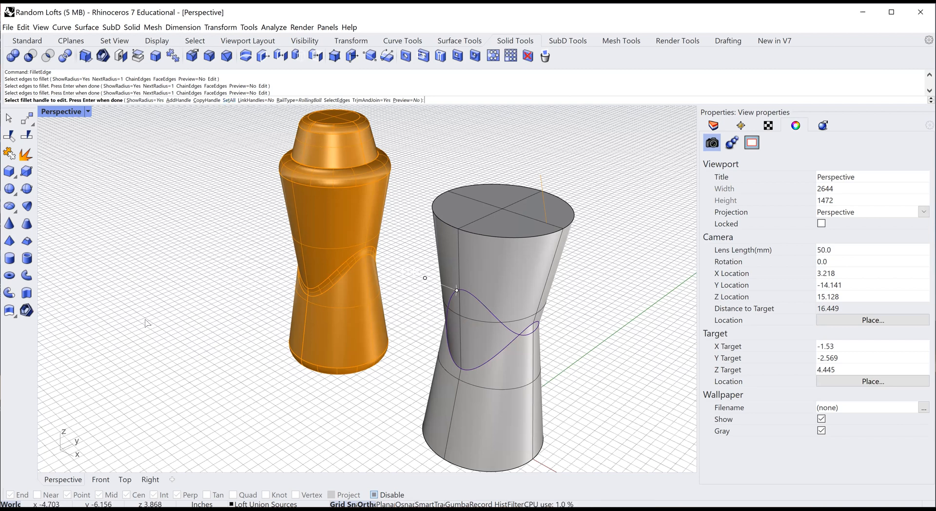
right_click_drag(144, 323, 107, 312)
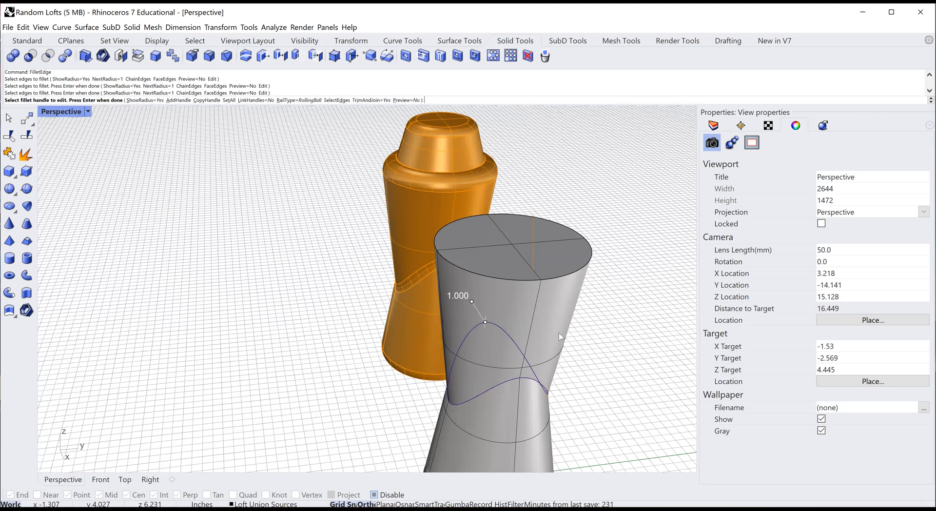
left_click(485, 322)
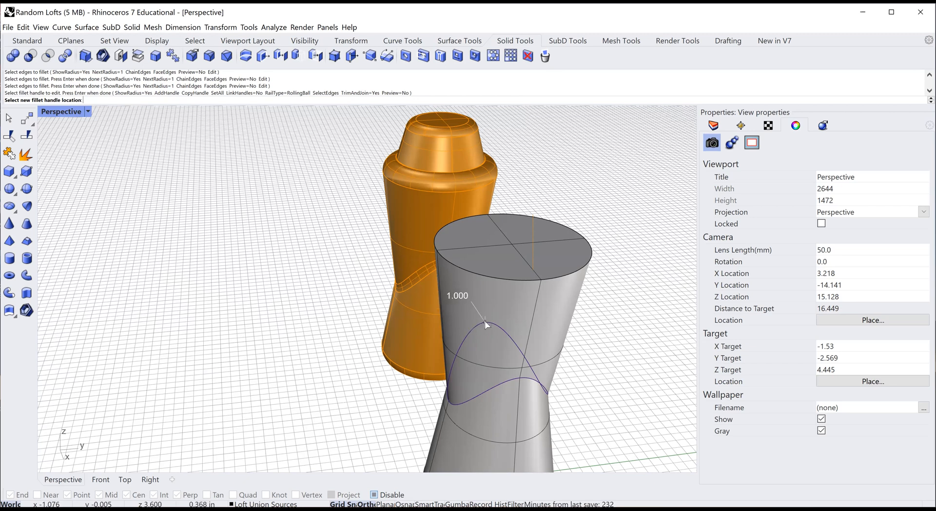
left_click(484, 321)
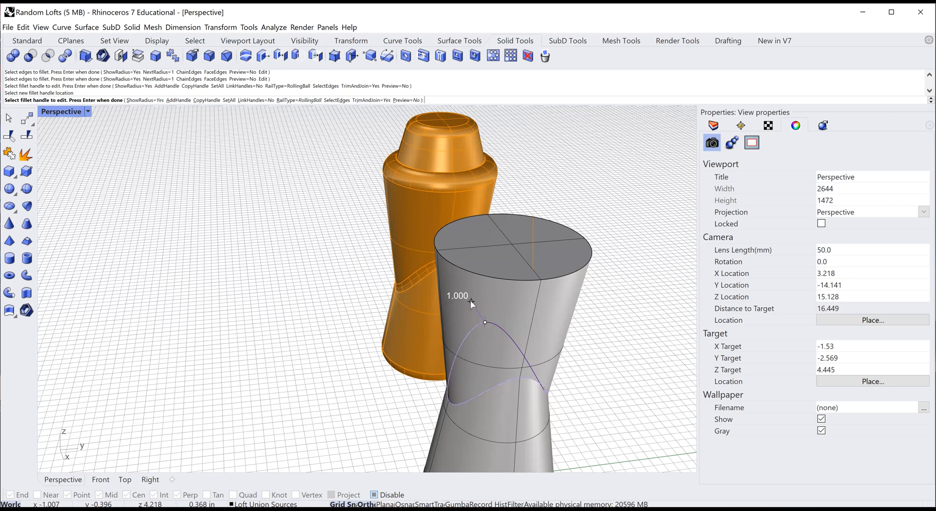
left_click(471, 303)
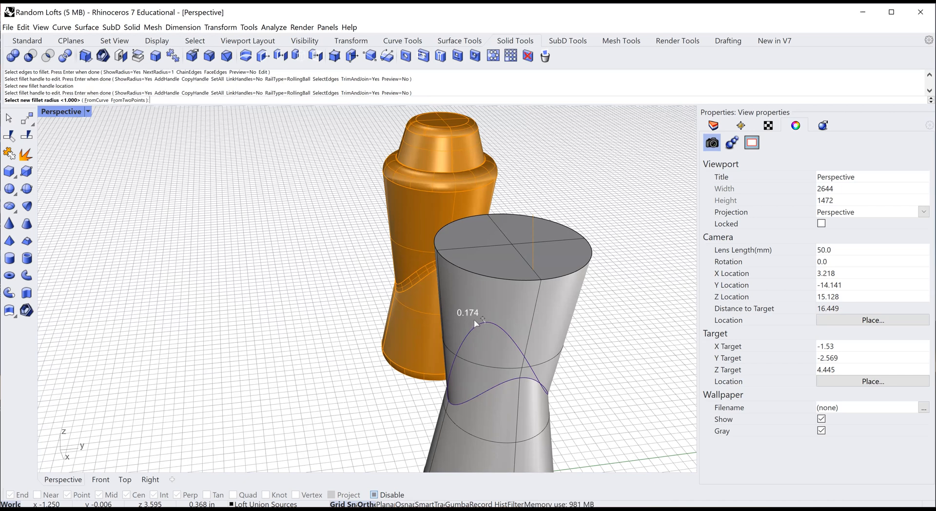
left_click(473, 319)
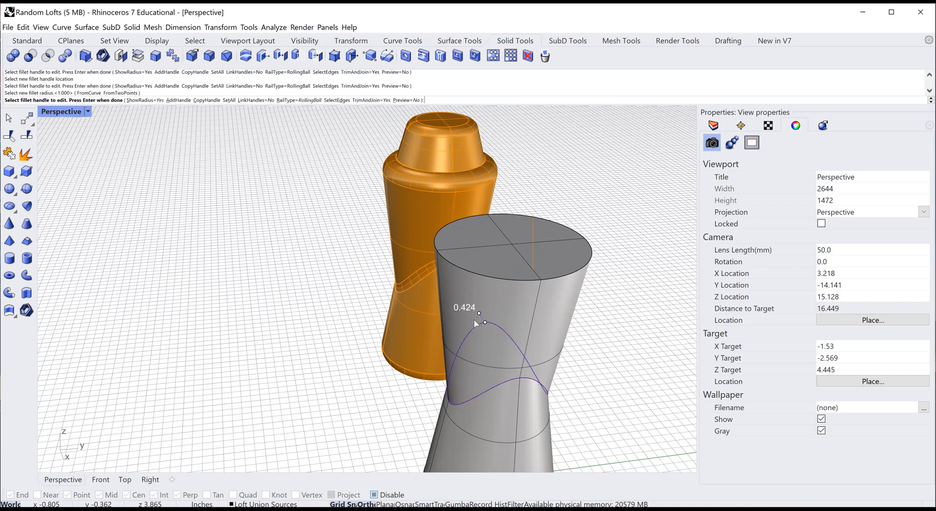
key("Return")
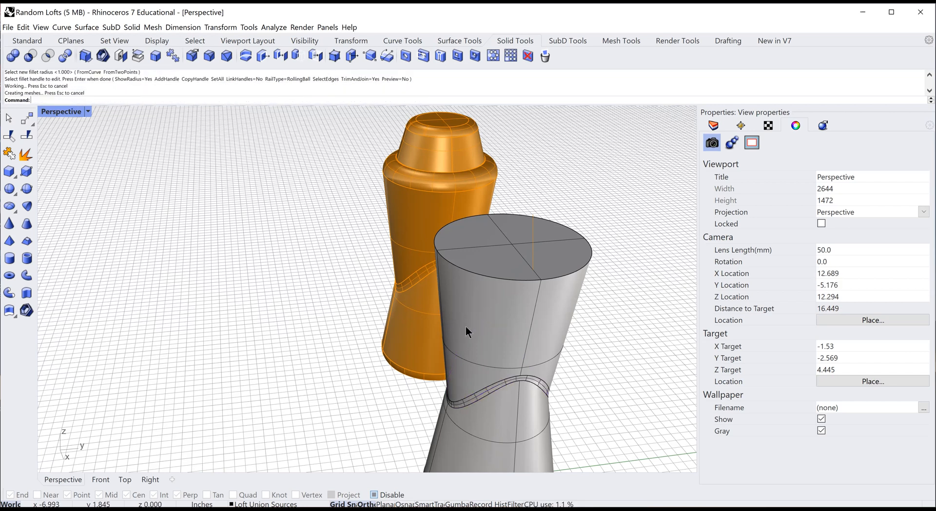
Fillet the solid's top and bottom end edges together, using linked handles and a radius of about 0.37 inches
right_click_drag(370, 404, 385, 398)
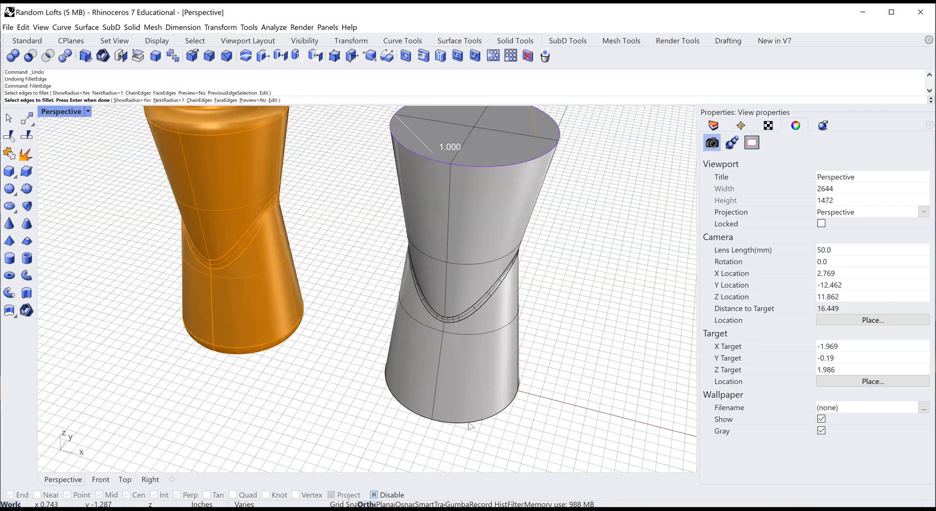
left_click(469, 424)
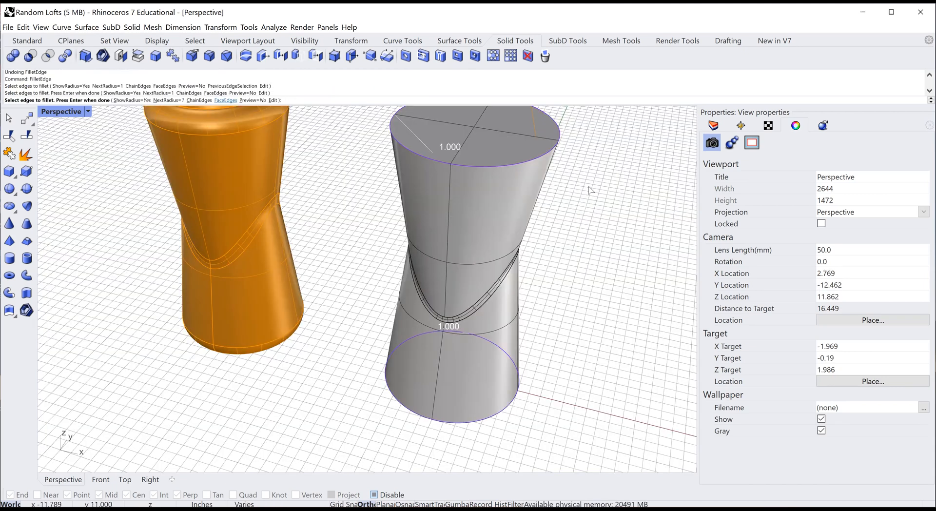
key("Return")
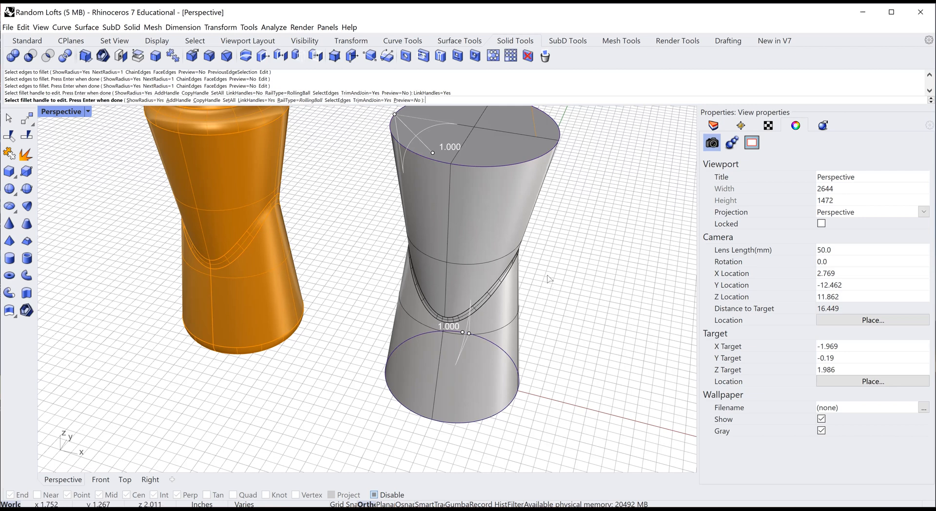
left_click_drag(504, 207, 507, 248)
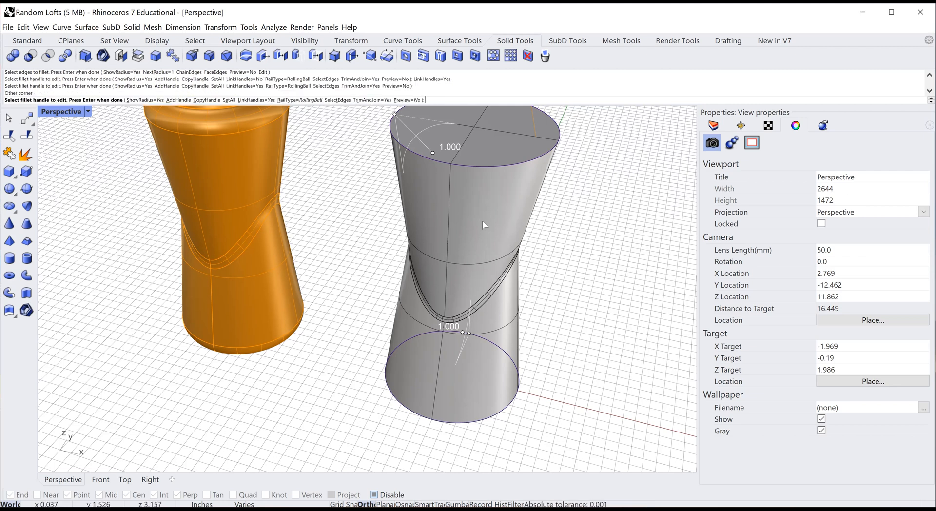
right_click_drag(502, 254, 505, 287, "shift")
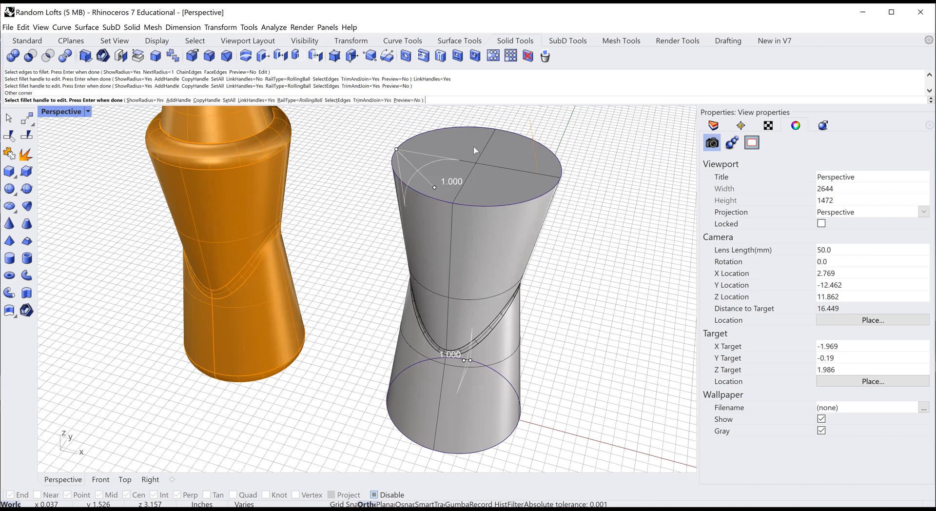
right_click_drag(411, 188, 428, 227, "shift")
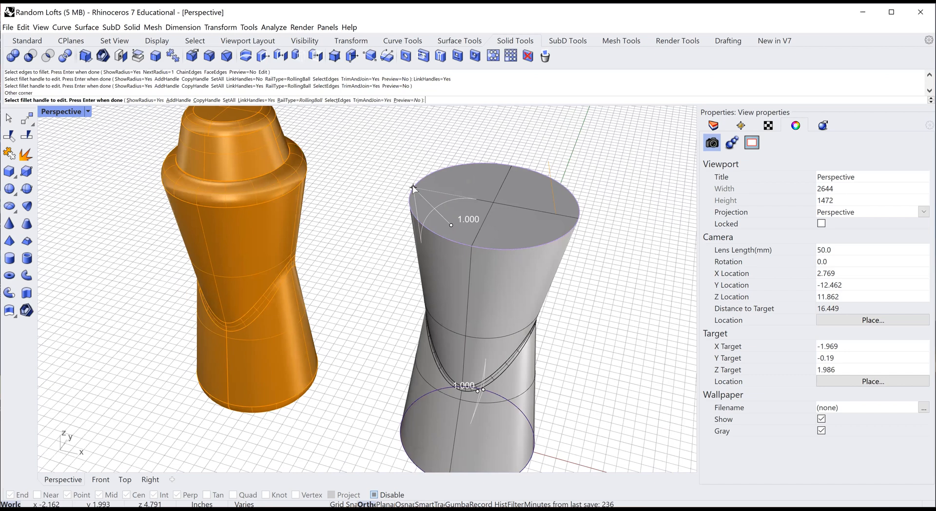
left_click(414, 188)
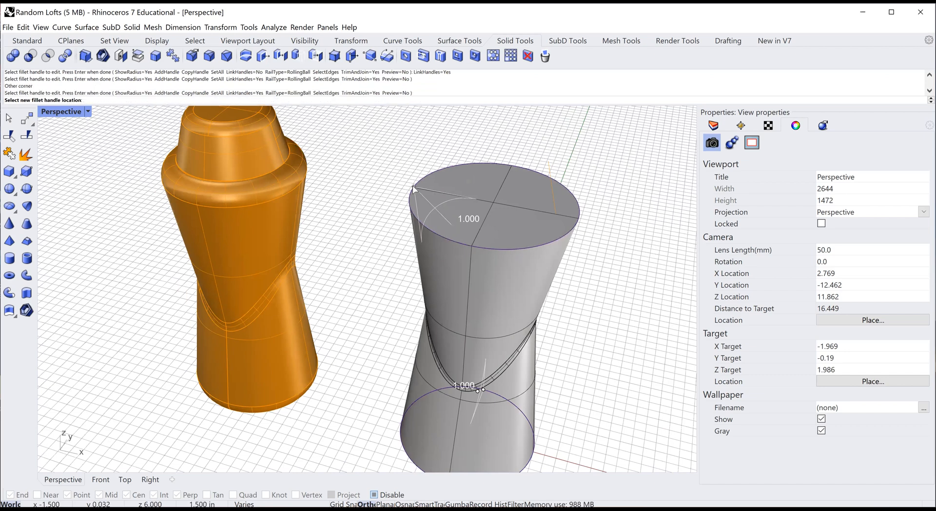
left_click(413, 188)
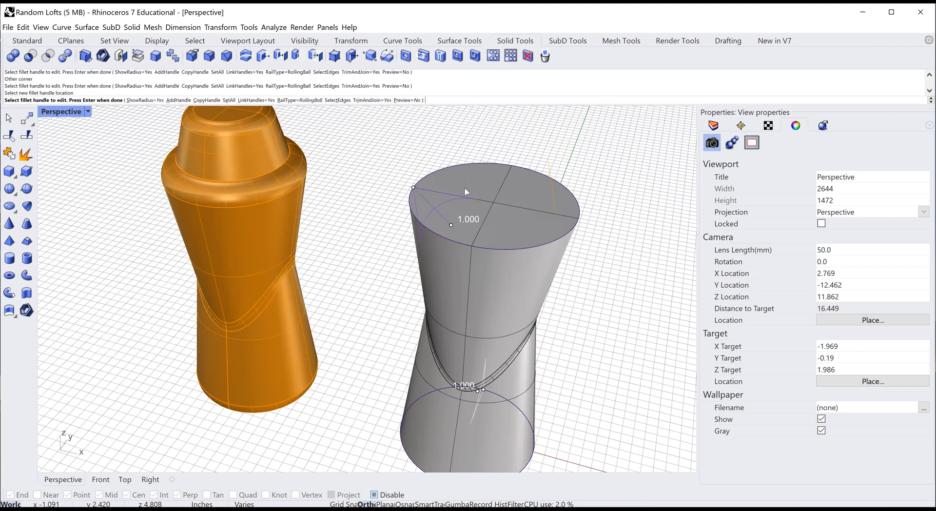
left_click(452, 224)
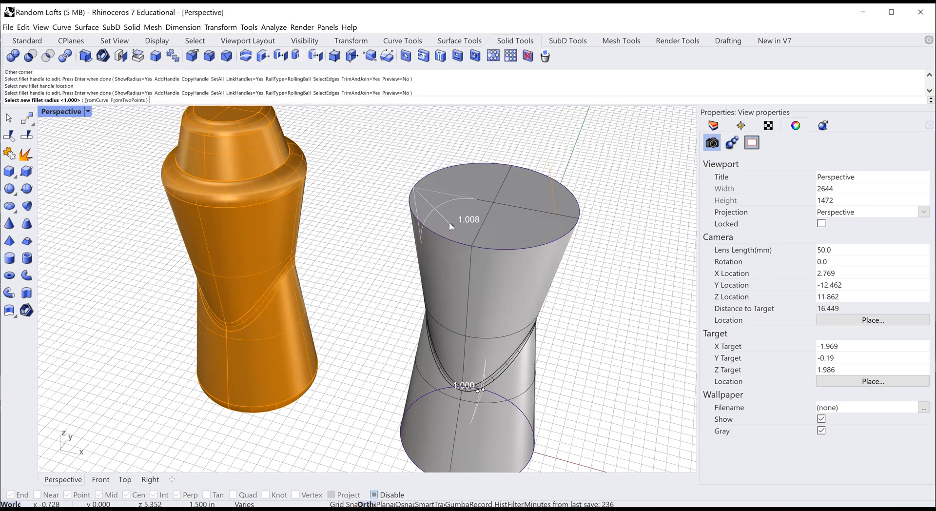
left_click(427, 202)
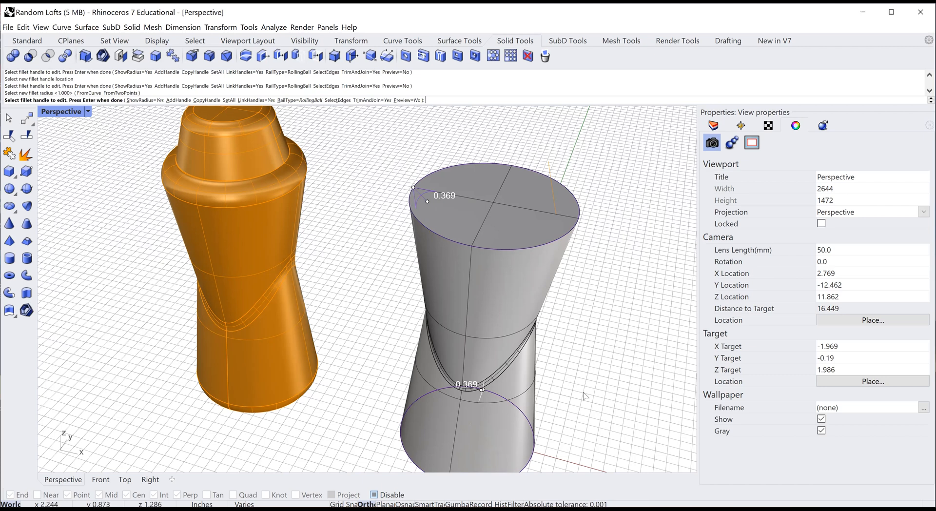
right_click_drag(563, 399, 551, 378)
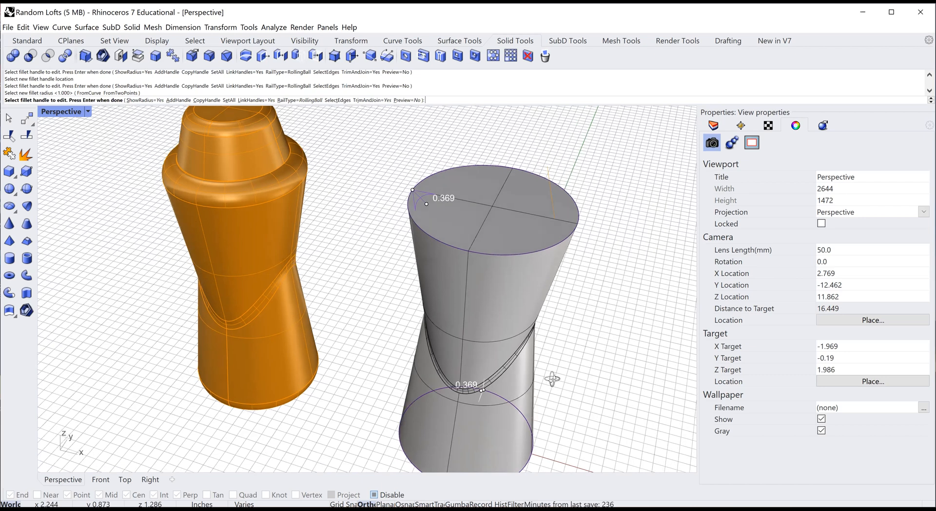
right_click_drag(581, 385, 581, 383)
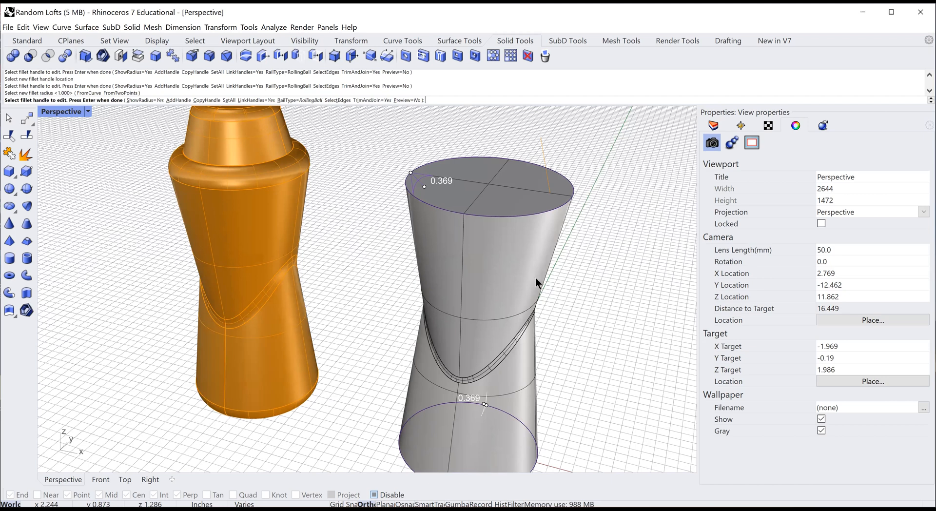
right_click_drag(361, 371, 404, 359)
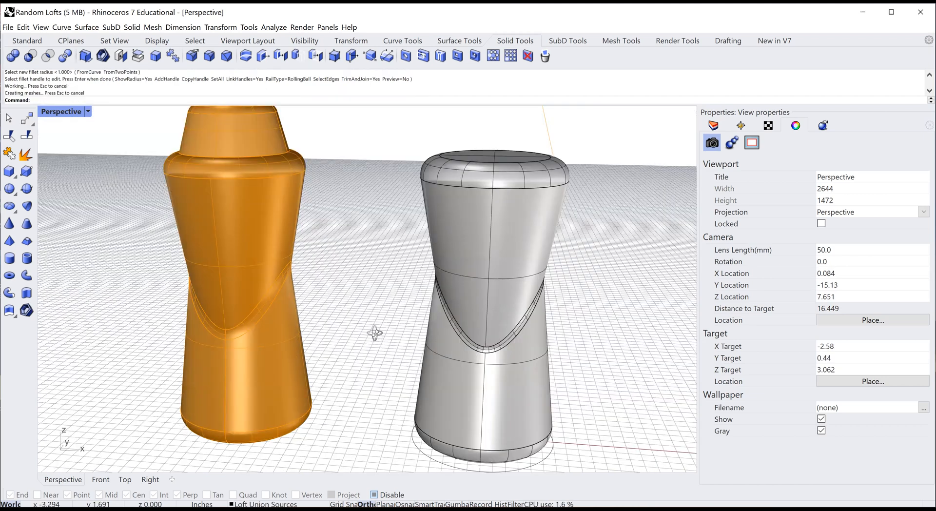
Select the slanted profile curve at the edge of the grey solid's top face and set the viewport to Wireframe display
right_click_drag(377, 325, 371, 353)
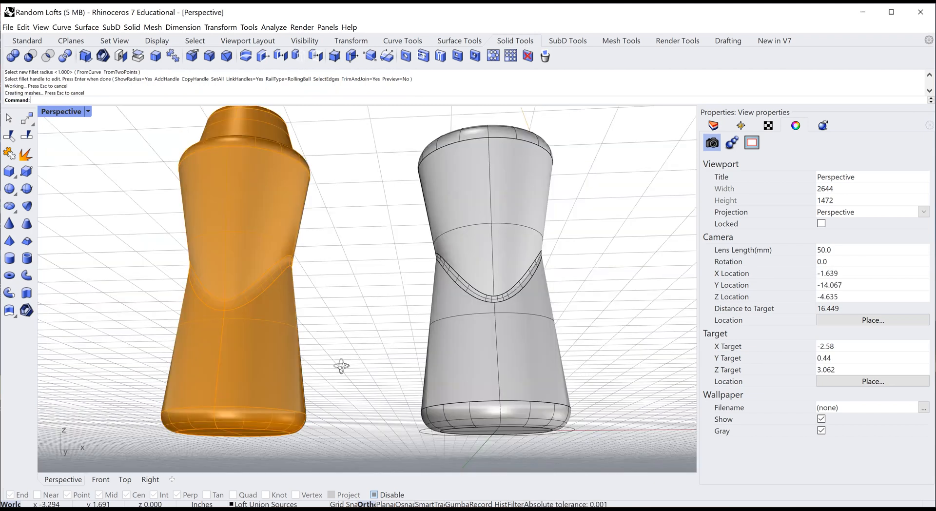
right_click_drag(547, 345, 356, 336)
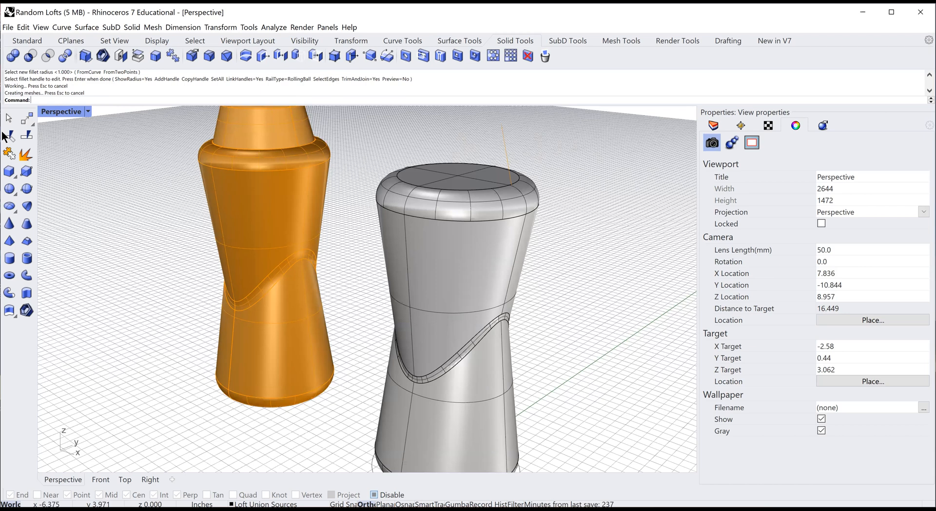
key("Escape")
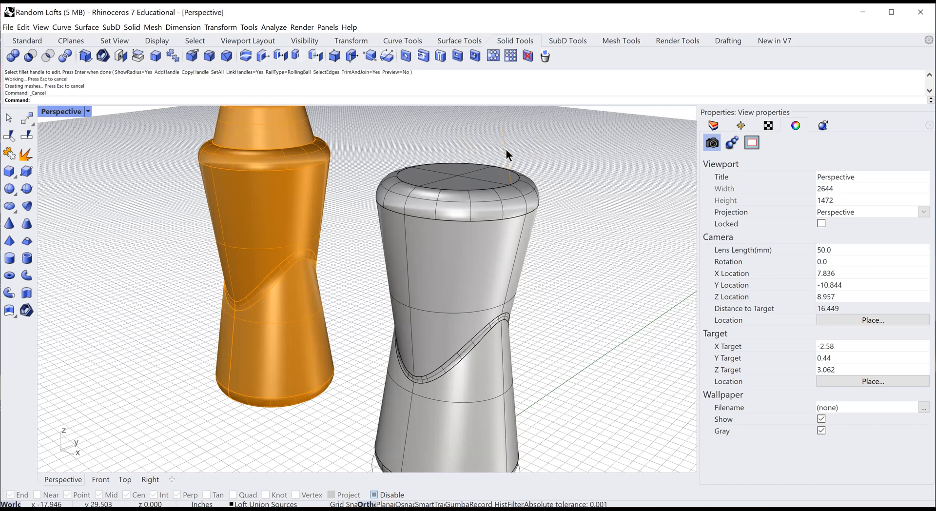
left_click(505, 147)
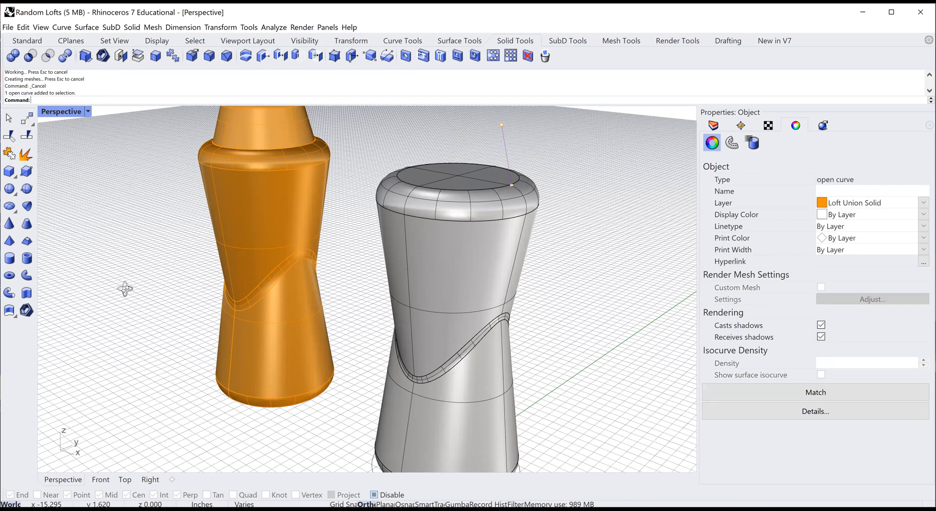
right_click_drag(125, 286, 134, 291)
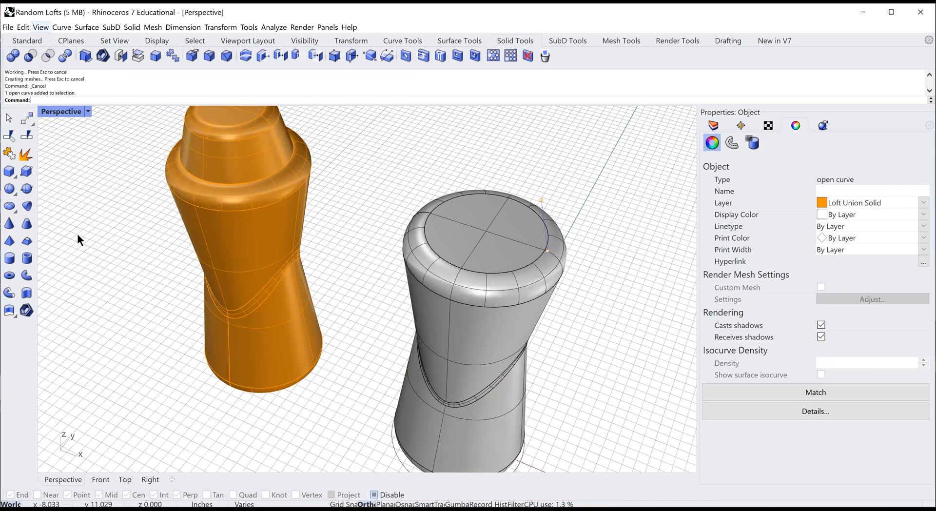
key("ctrl+alt+w")
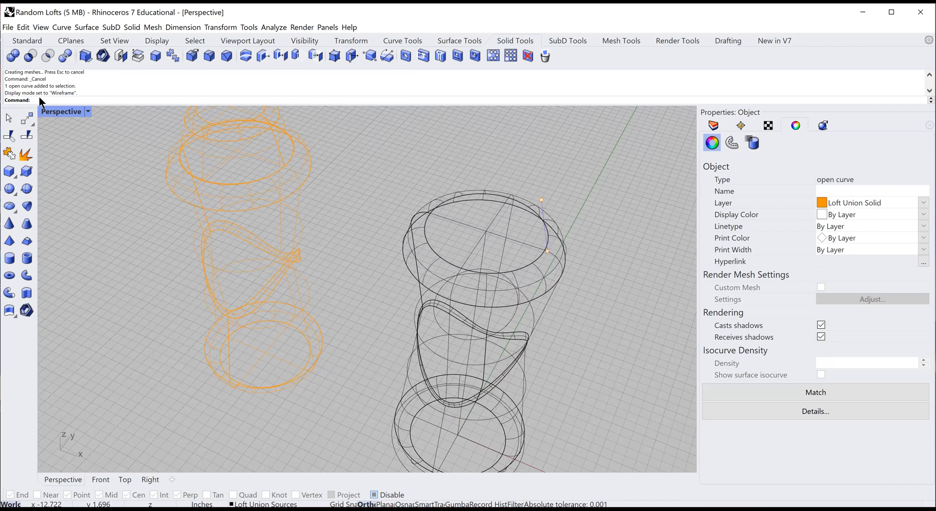
Enable object snaps and revolve the selected profile curve a full 360 degrees around the vertical axis through the top face's center
type("Revolve")
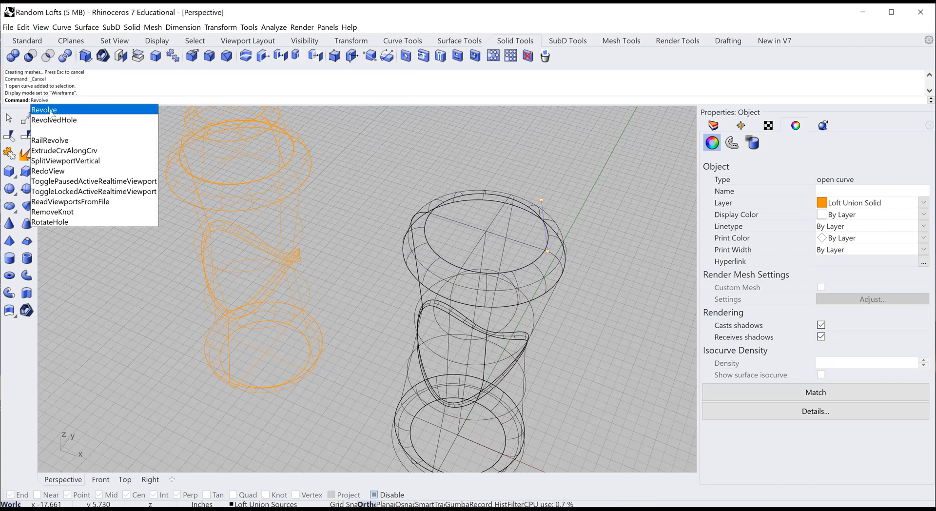
left_click(51, 111)
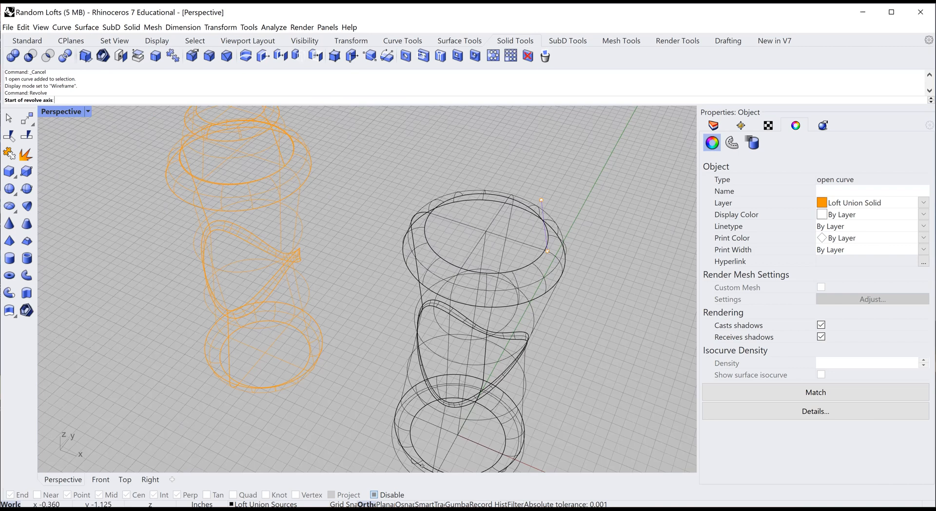
left_click(407, 493)
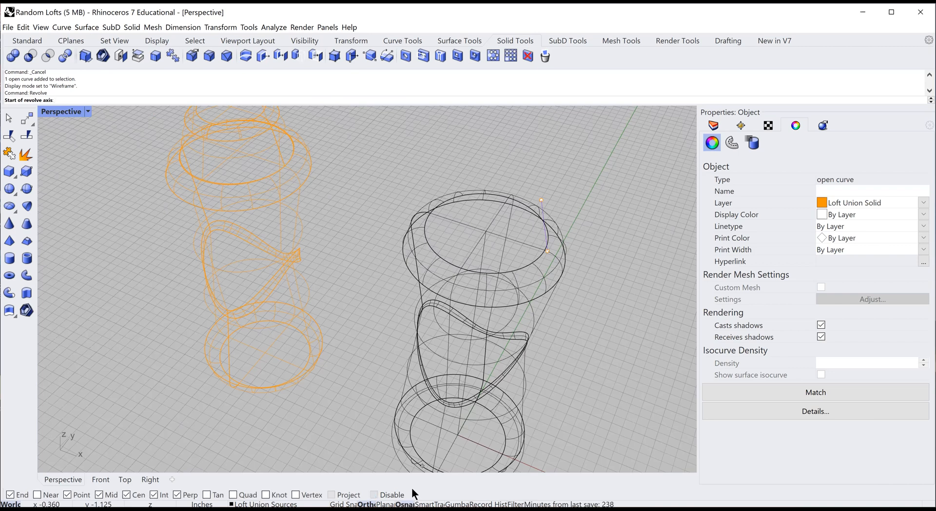
left_click(486, 230)
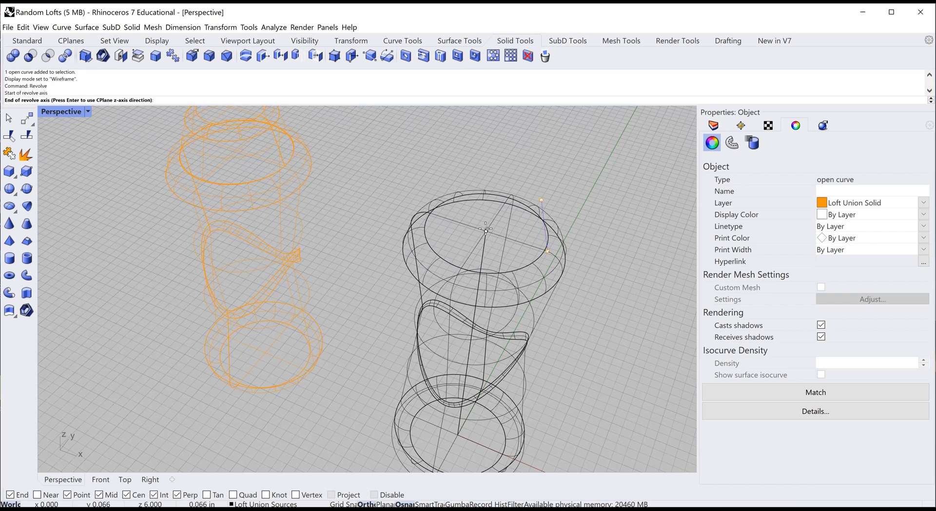
key("Return")
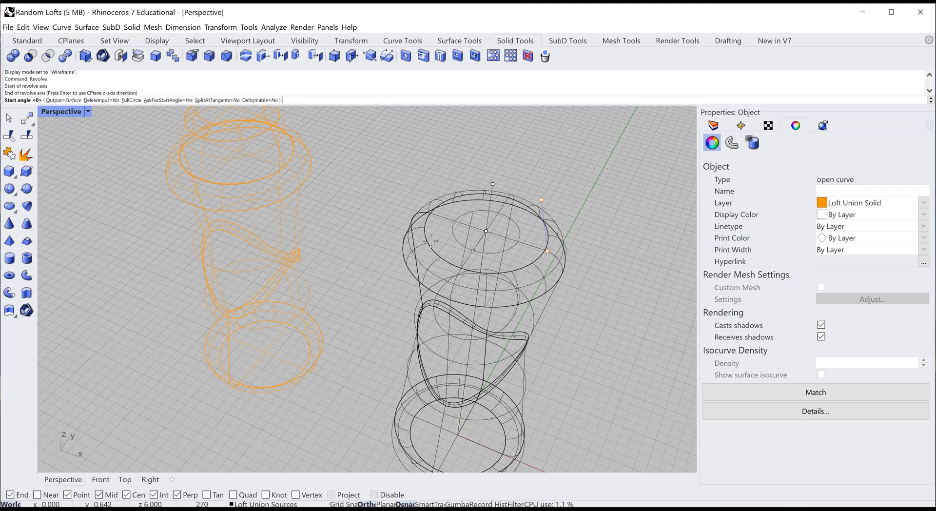
left_click(371, 192)
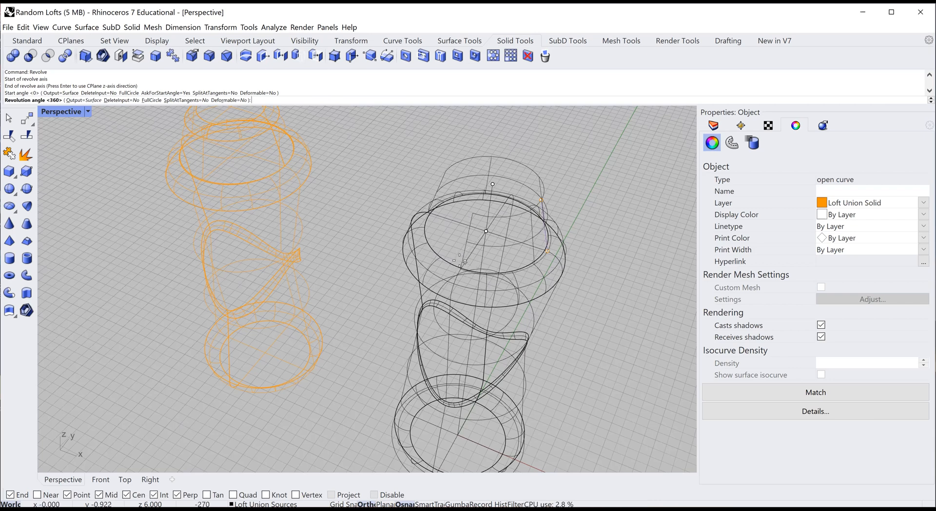
left_click(388, 198)
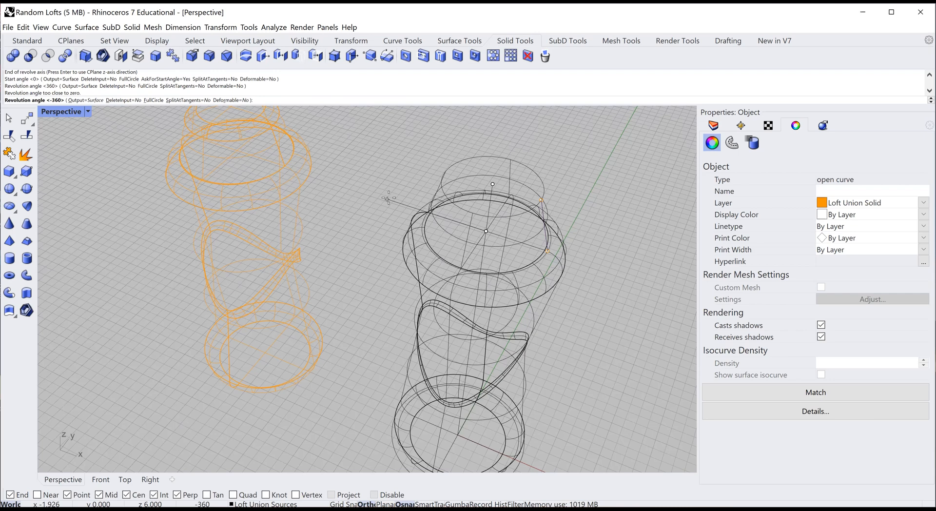
key("Return")
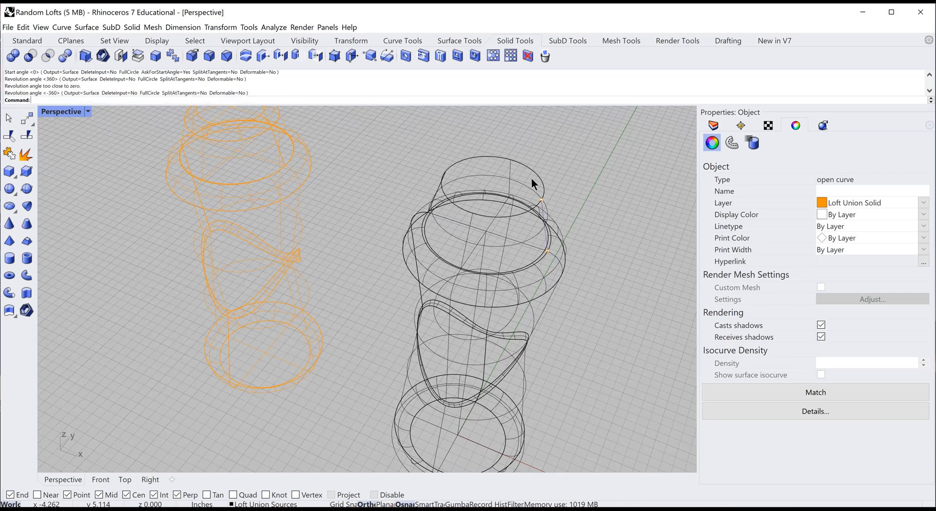
Return the viewport to Shaded display and deselect the profile curve
left_click(41, 27)
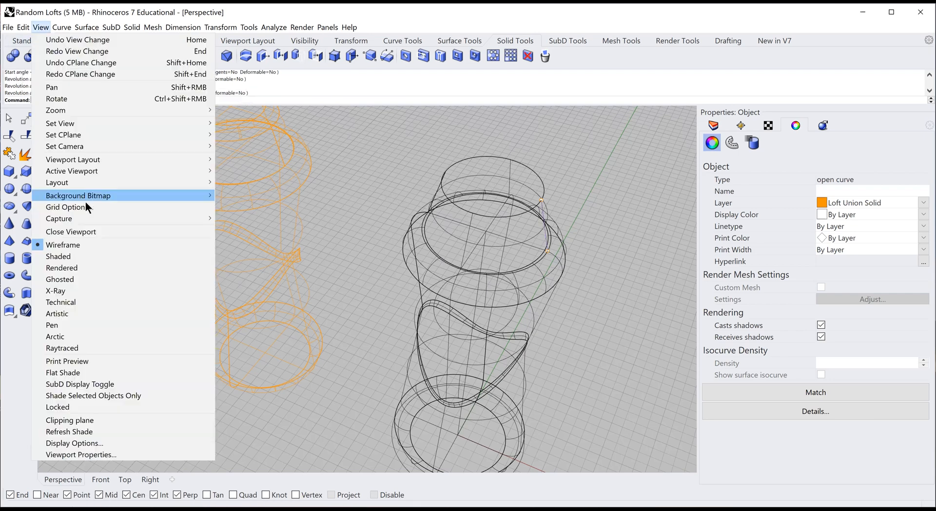
left_click(56, 257)
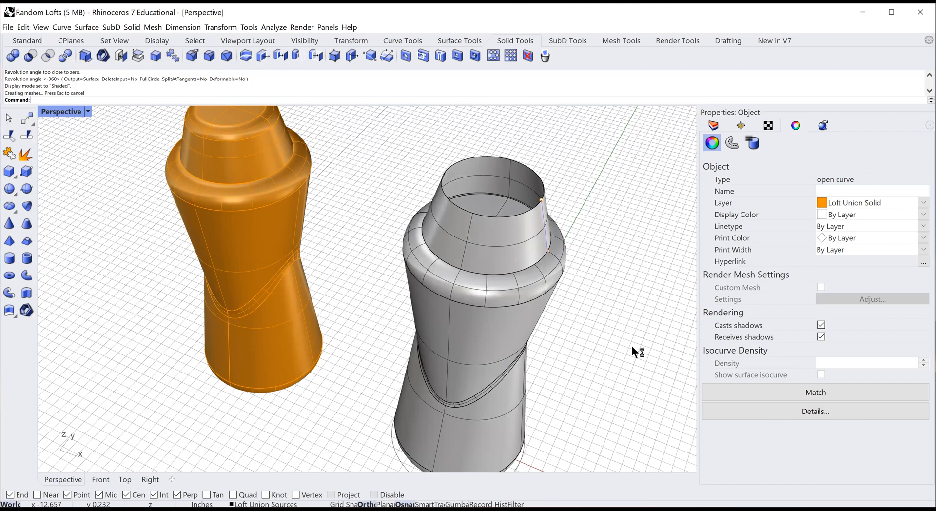
key("Escape")
right_click_drag(655, 343, 626, 356)
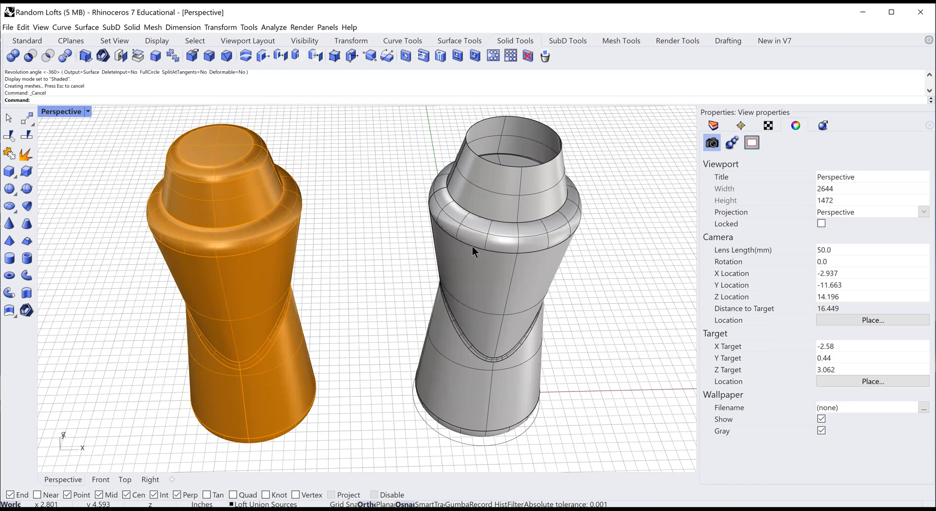
right_click_drag(471, 245, 471, 245)
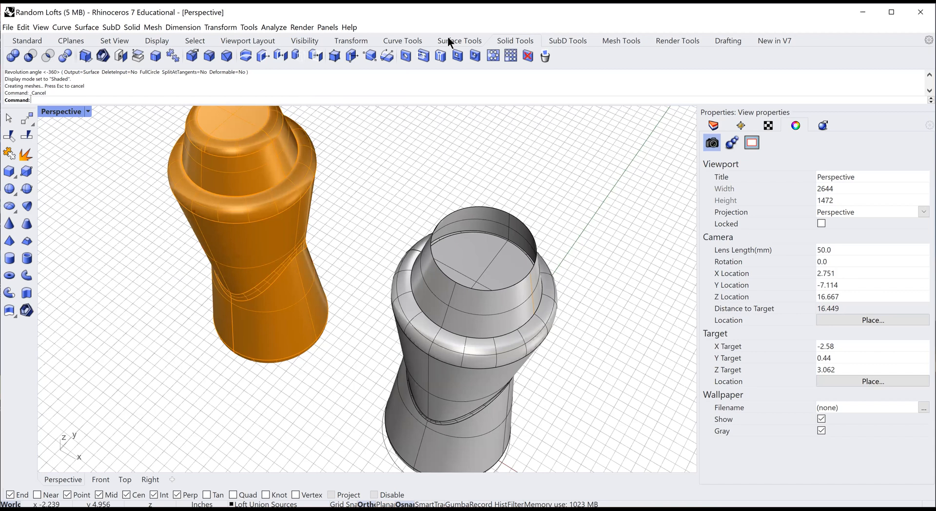
Cap the planar openings at both ends of the revolved neck surface to make it a closed solid
left_click(511, 43)
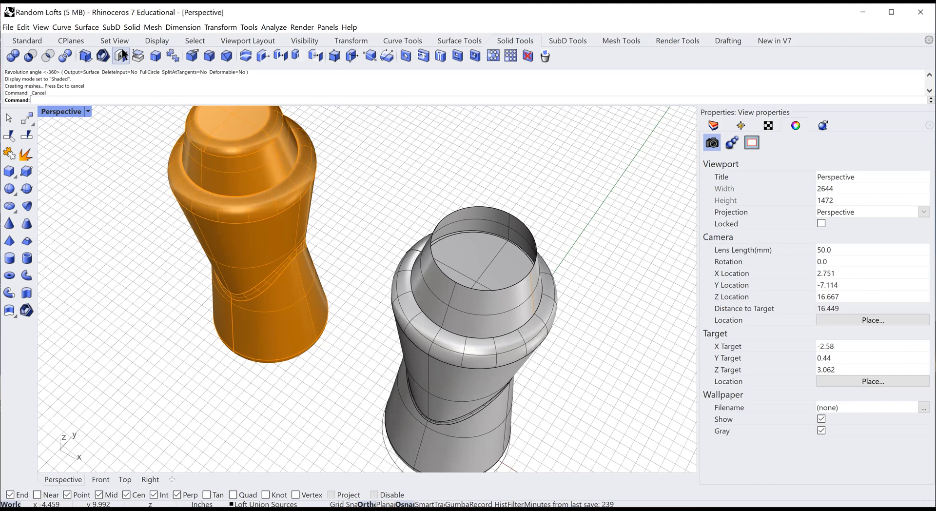
left_click(121, 57)
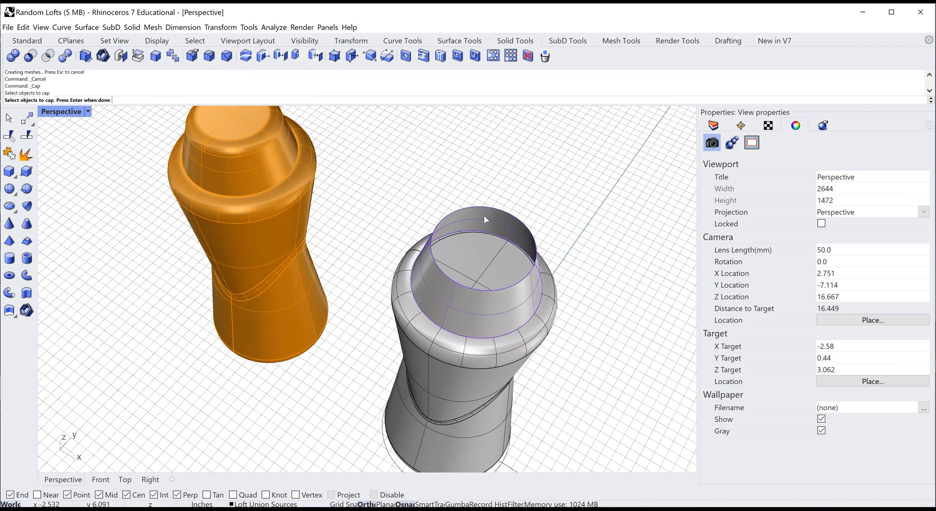
key("Return")
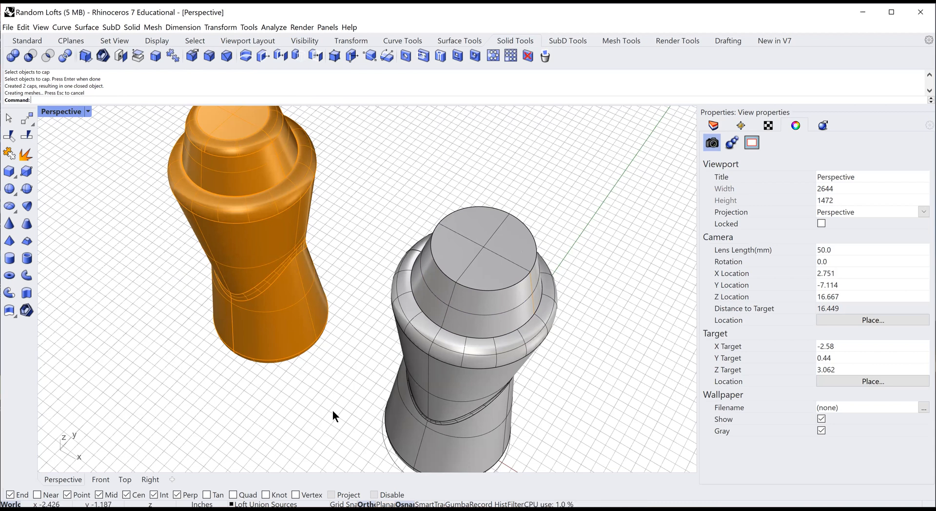
Examine the capped neck on the grey bottle from several angles and compare its shape with the orange example
right_click_drag(328, 399, 347, 369)
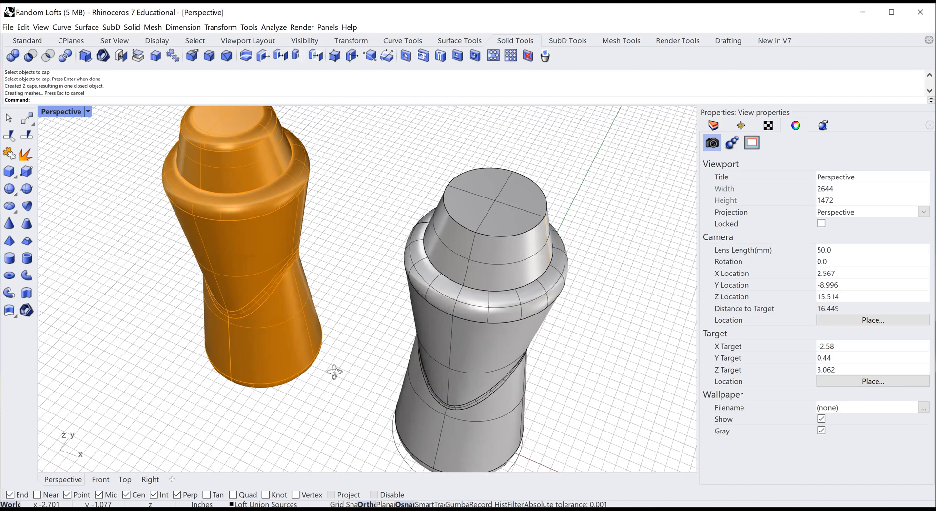
right_click_drag(339, 367, 339, 373)
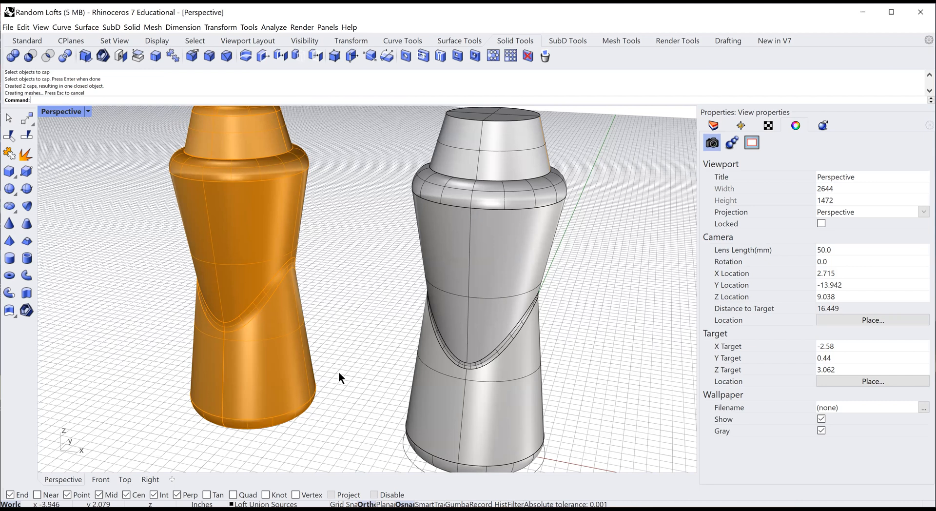
right_click(591, 242)
left_click(572, 272)
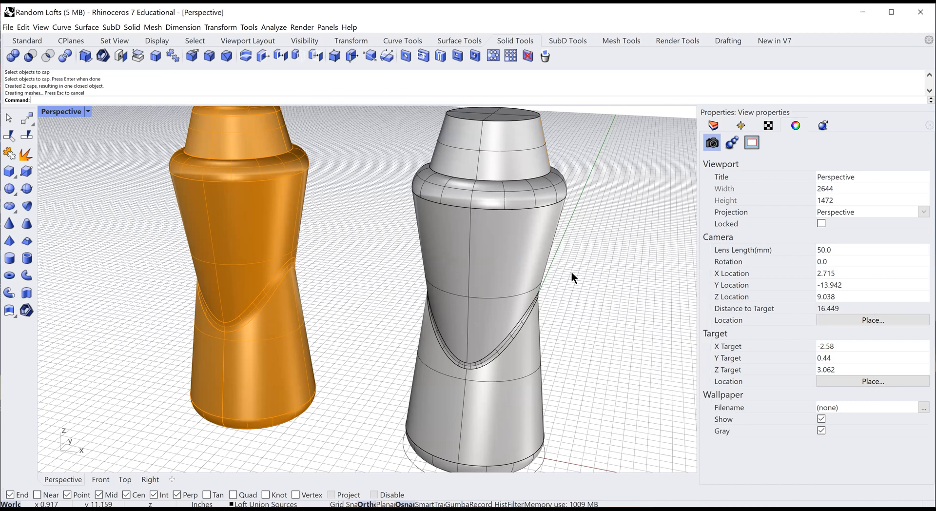
right_click_drag(587, 244, 566, 240, "shift")
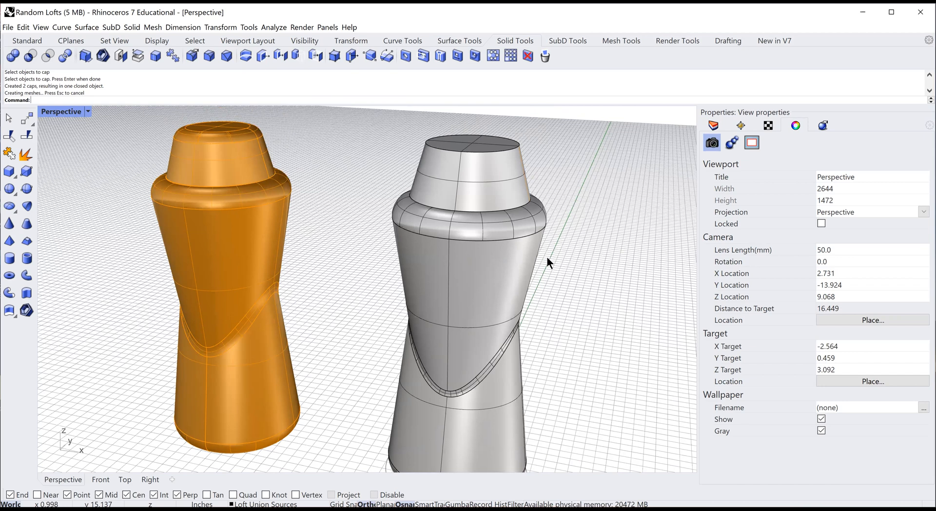
right_click_drag(343, 329, 331, 326, "shift")
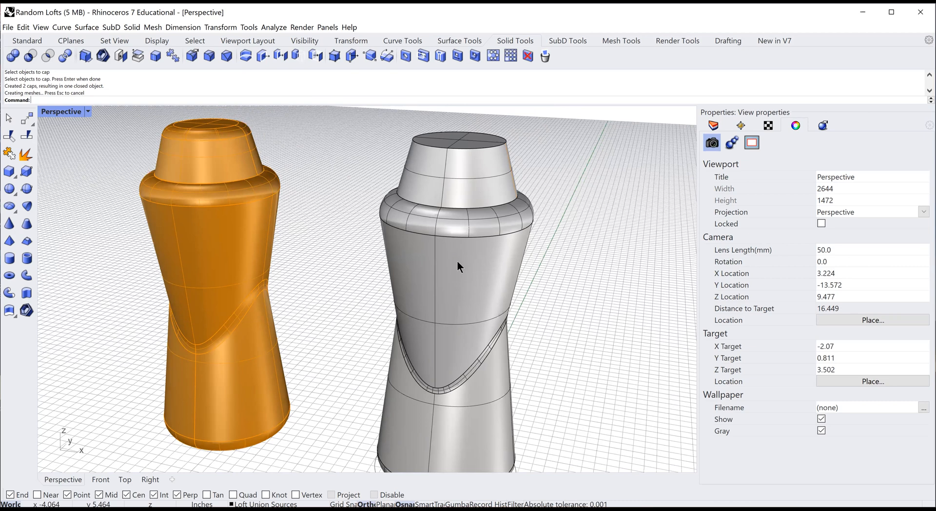